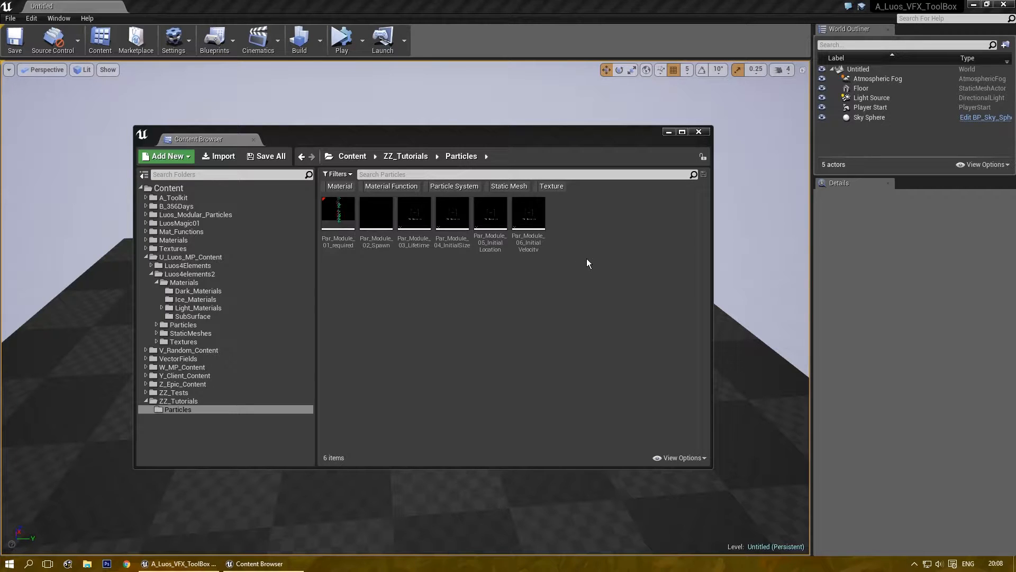
Create a particle system named Par_Module_07_ColorOLife in ZZ_Tutorials/Particles and open it in Cascade.
right_click(575, 227)
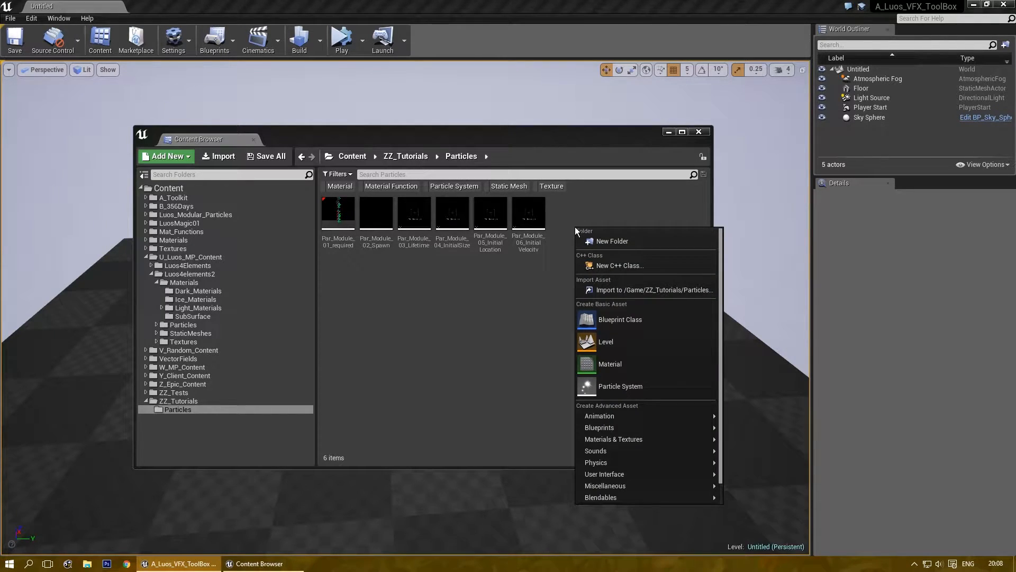
click(620, 383)
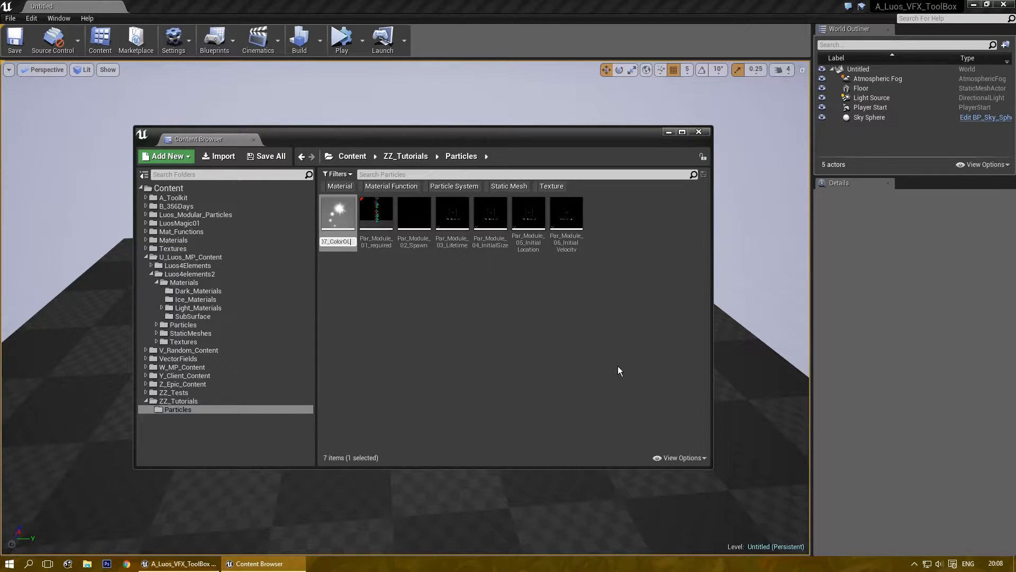
key(Return)
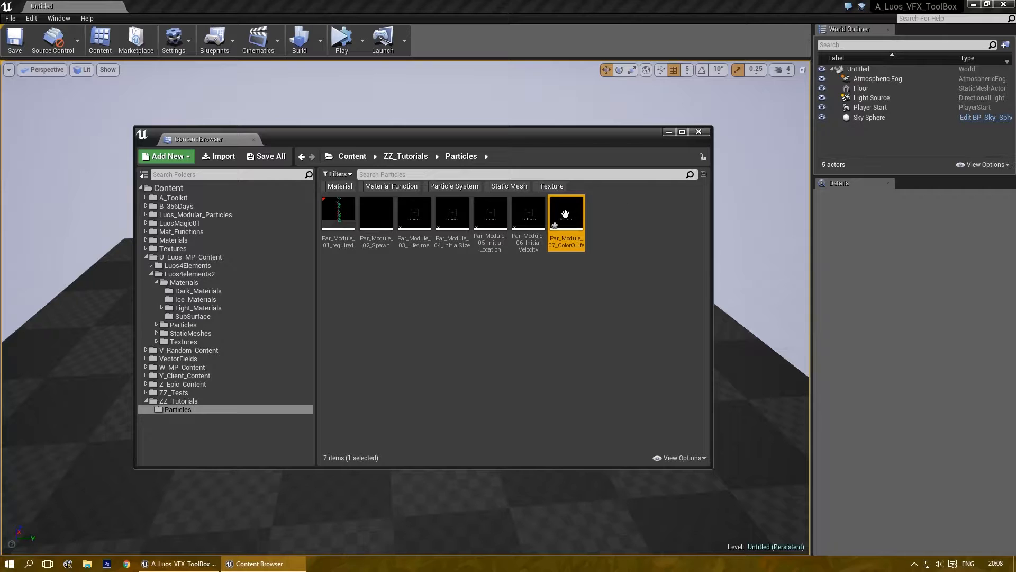
double_click(566, 213)
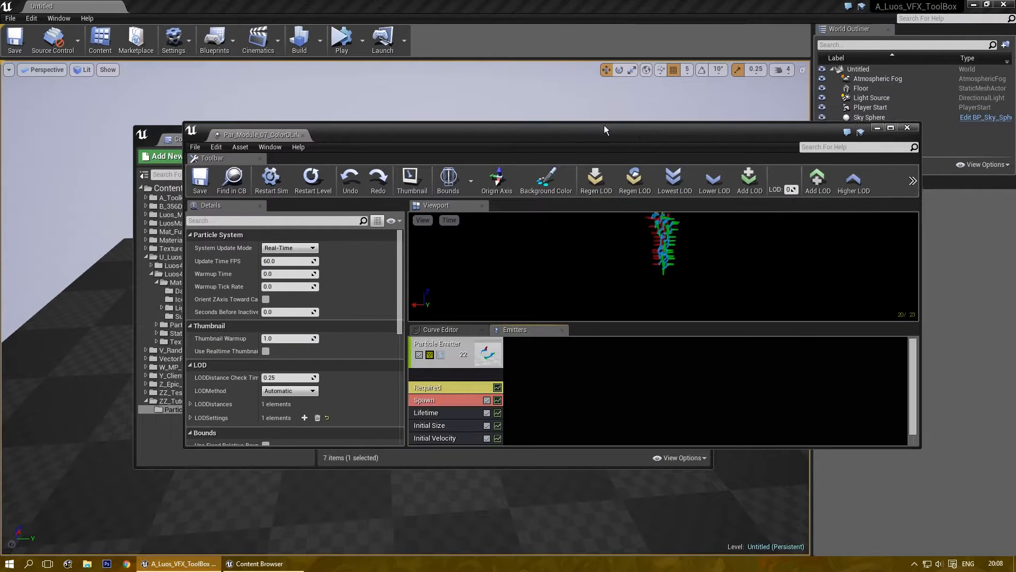
Maximize Cascade and set the emitter's Required module material to M_Basic_Dots.
double_click(604, 126)
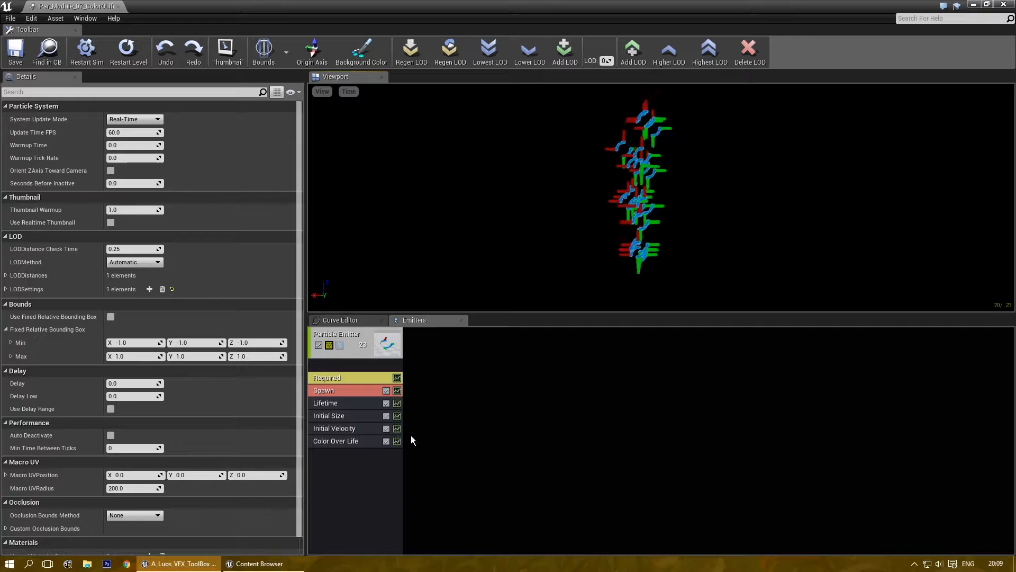
click(364, 383)
click(201, 130)
text(Dot)
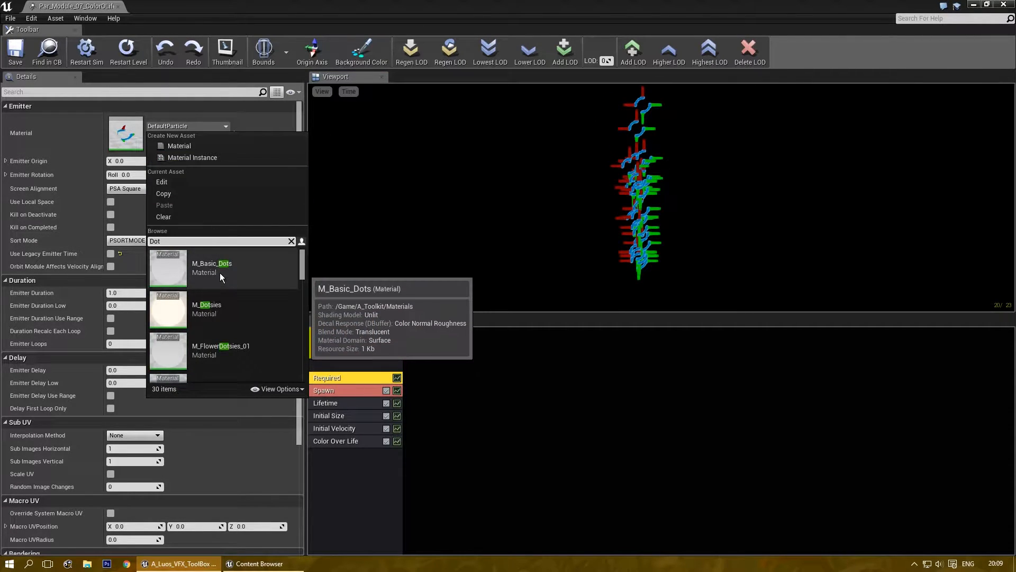
click(219, 268)
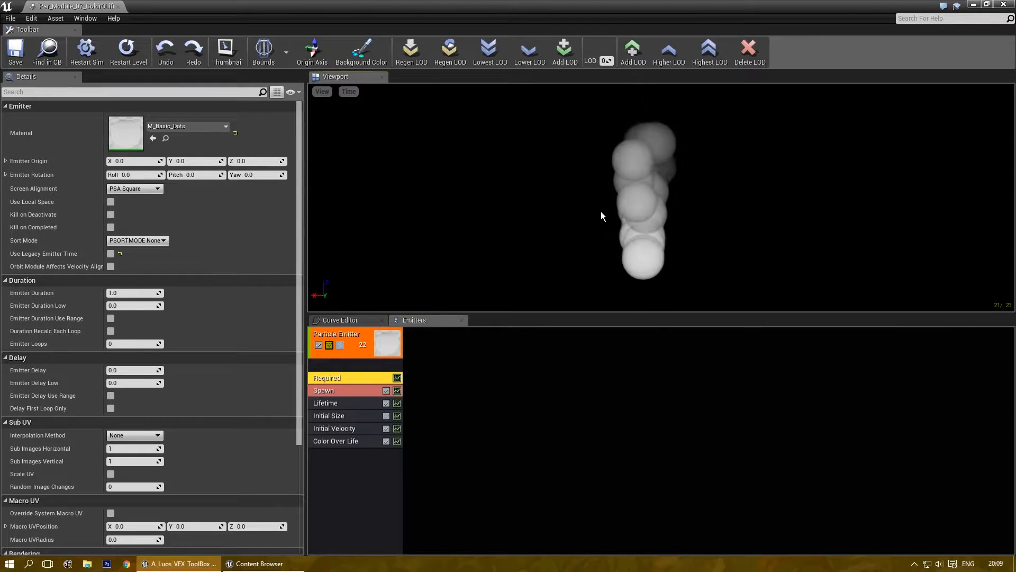
Expand the Spawn module and lower its Rate Constant from 20.0 to 5.0, enlarging the preview.
click(370, 388)
right_click(183, 104)
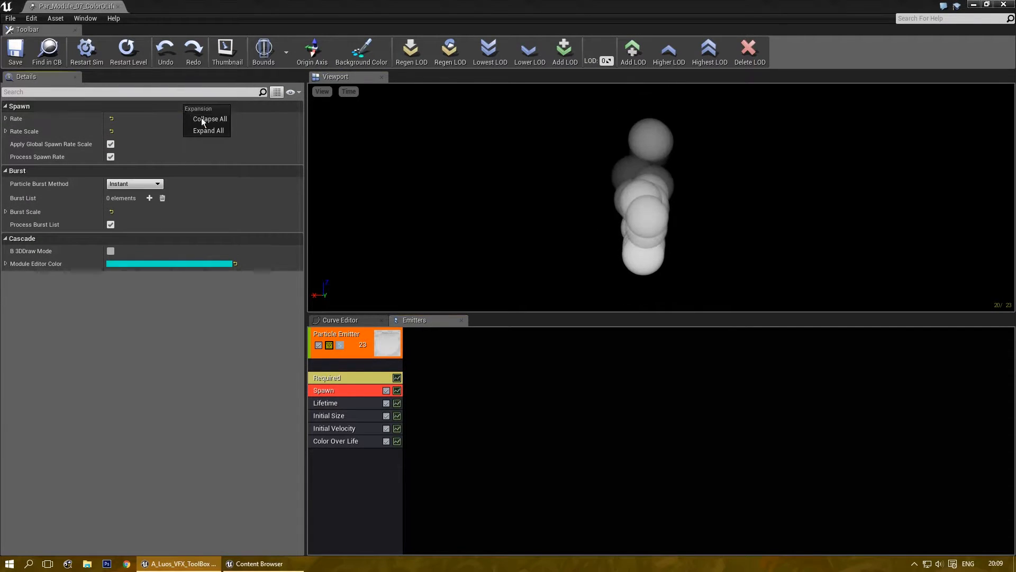
click(208, 130)
click(134, 145)
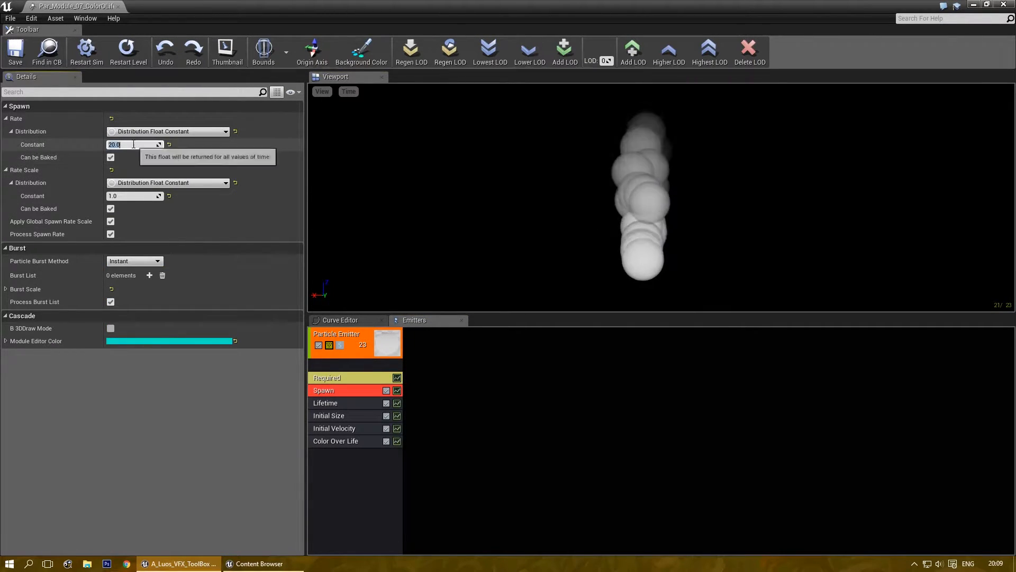
text(5)
key(Return)
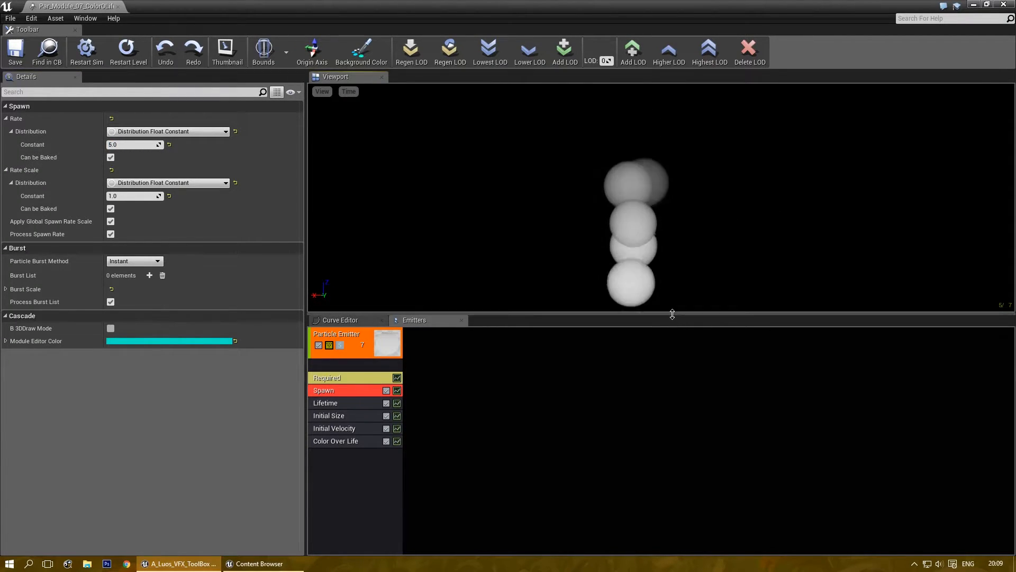
drag(694, 313, 677, 355)
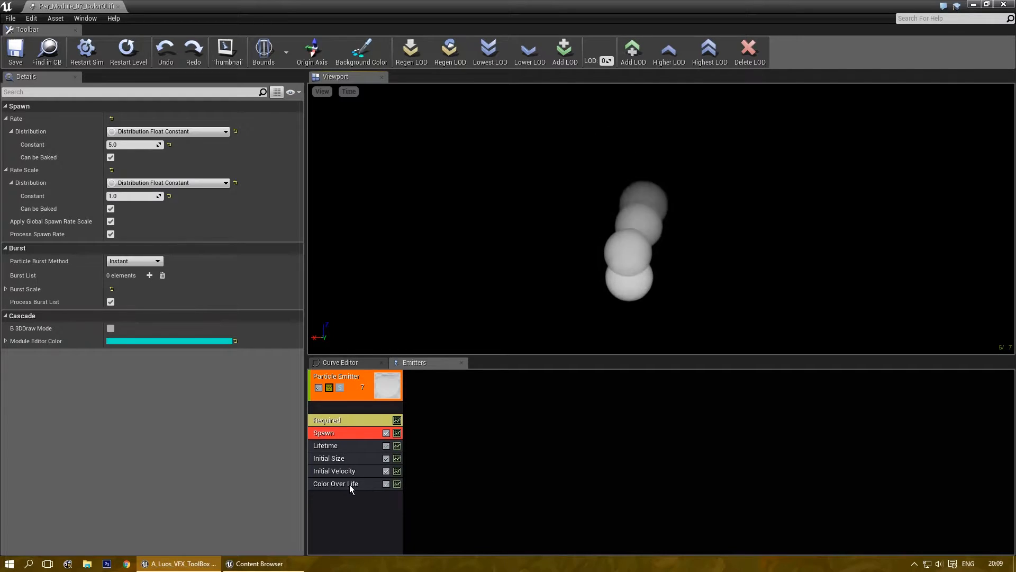
Set Color Over Life point 0's Out Val to orange (R 1.0, G 0.10414, B 0.0).
click(349, 484)
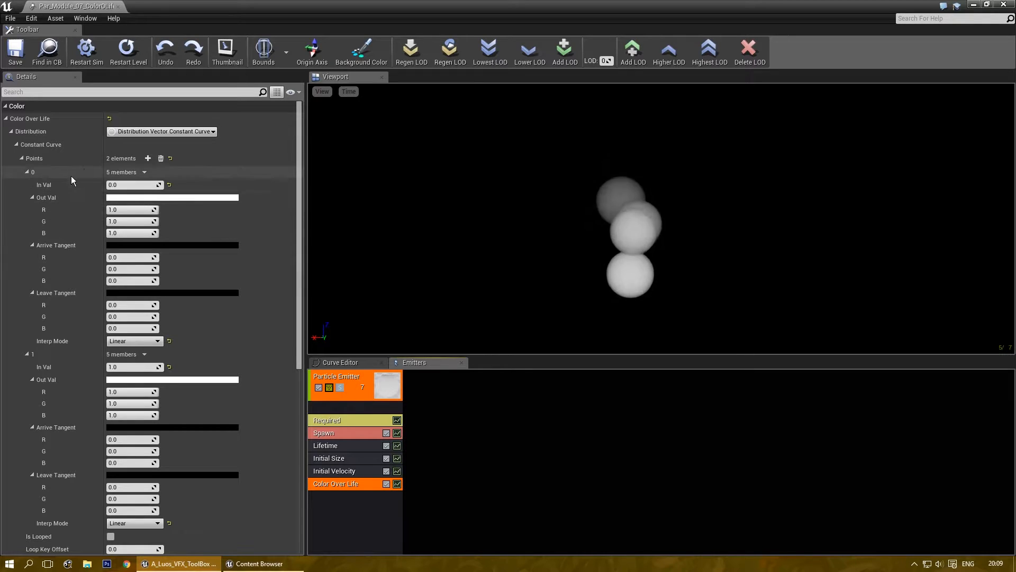
click(161, 196)
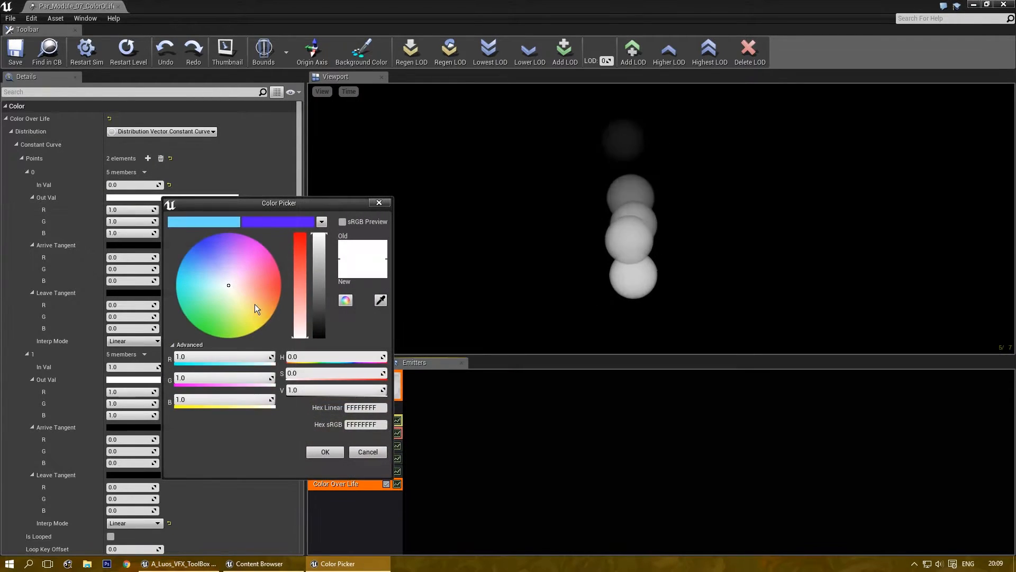
drag(257, 303, 301, 297)
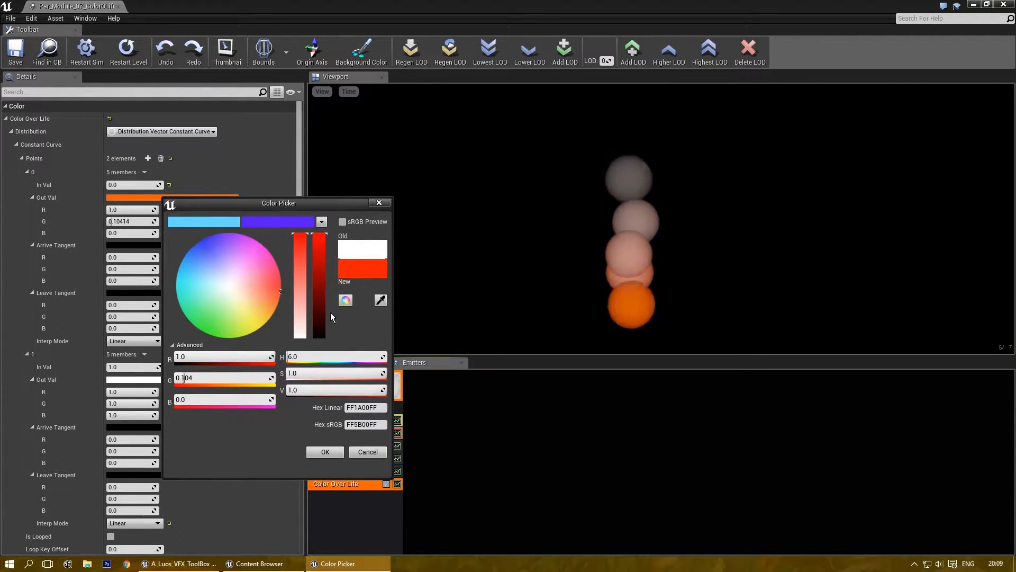
click(325, 451)
drag(301, 201, 301, 231)
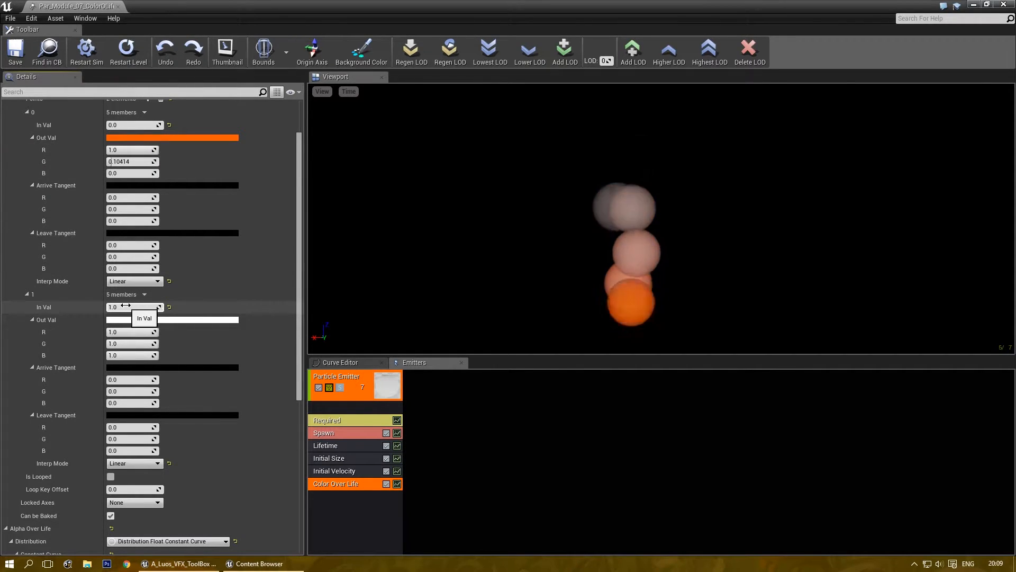
Set the Color Over Life In Vals to 0.2 for point 0 and 0.9 for point 1.
click(137, 125)
text(0.2)
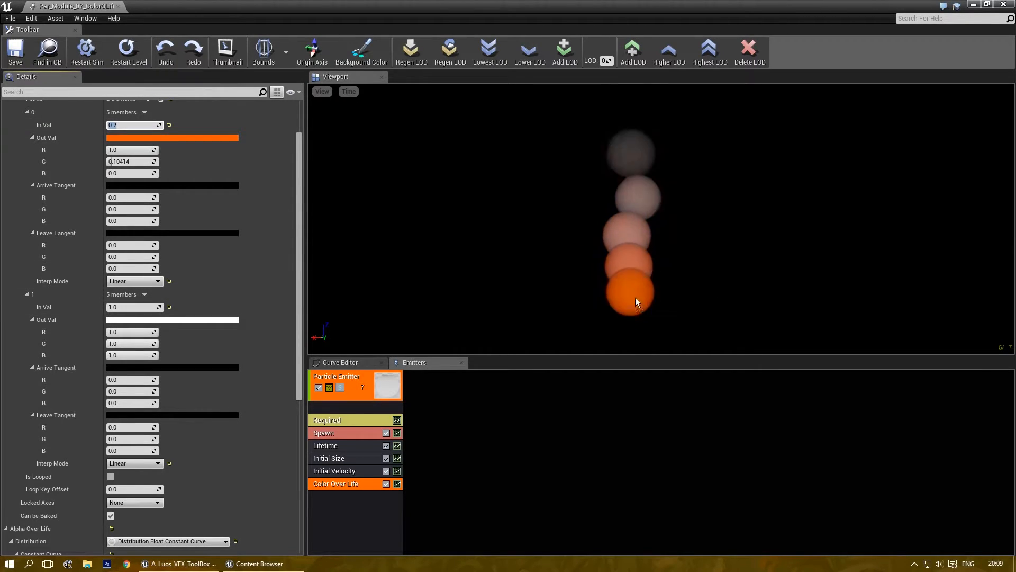
click(125, 306)
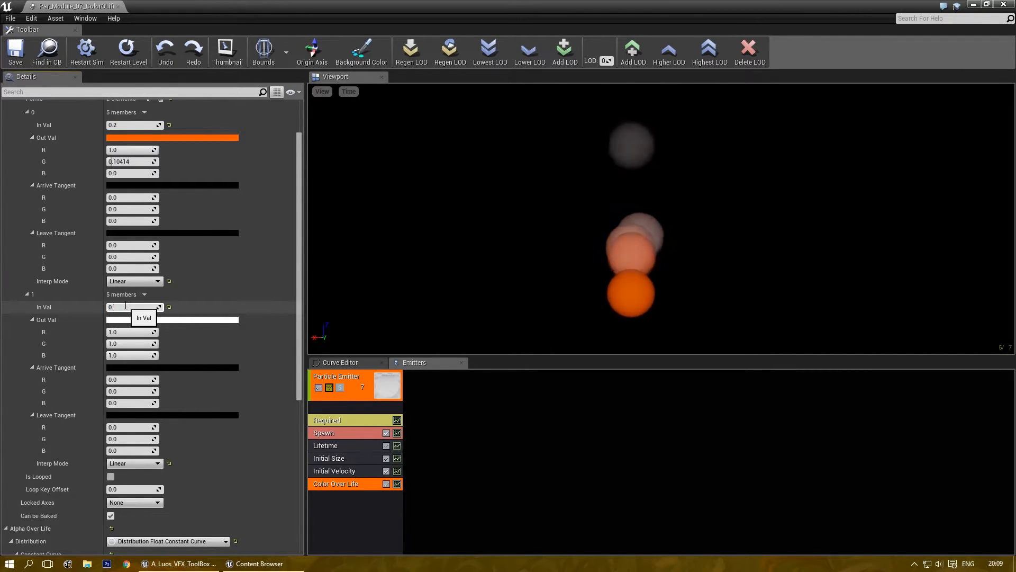
text(0.9)
key(Return)
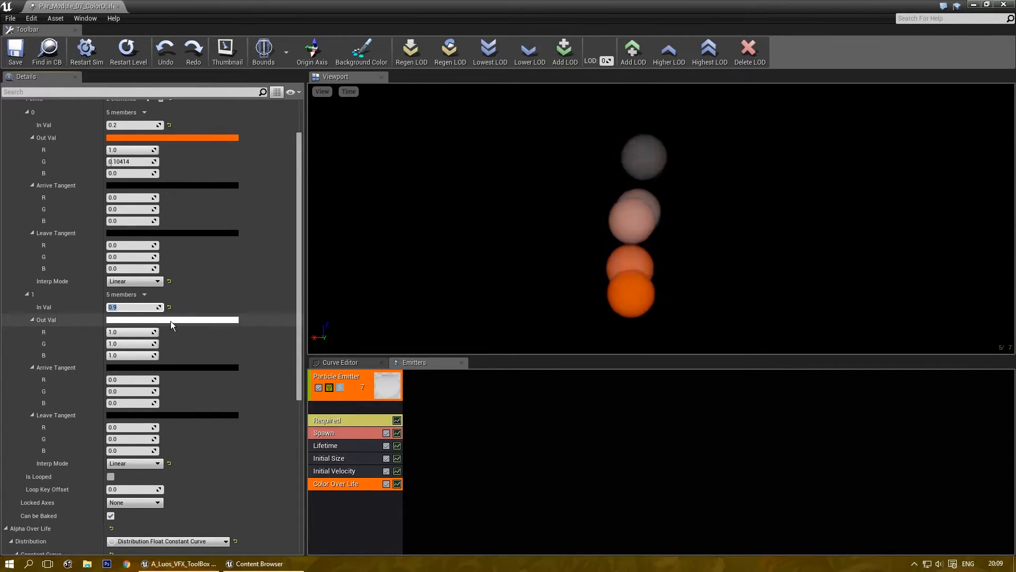
Change point 1's Out Val colour to green.
click(201, 319)
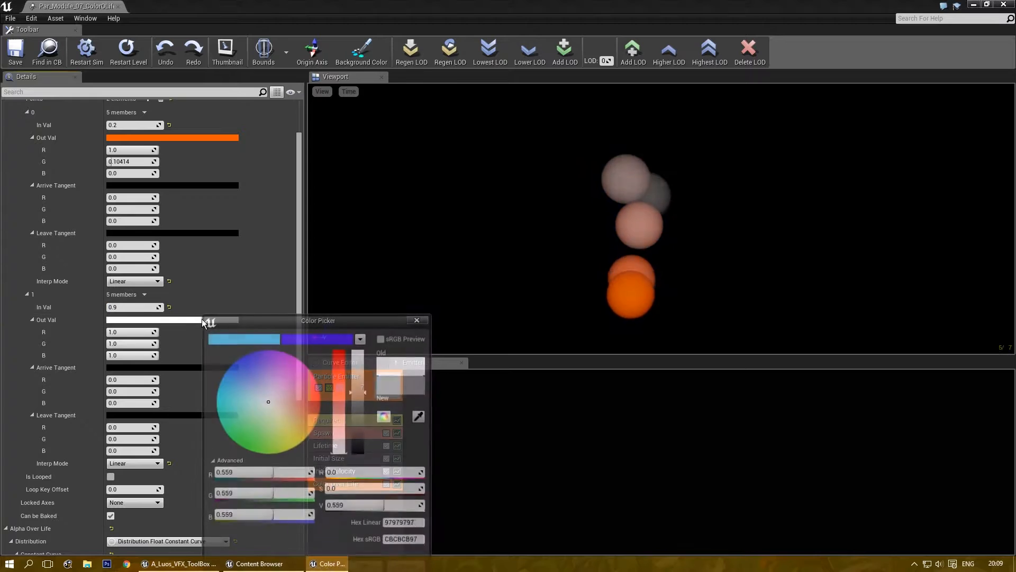
drag(316, 420, 255, 446)
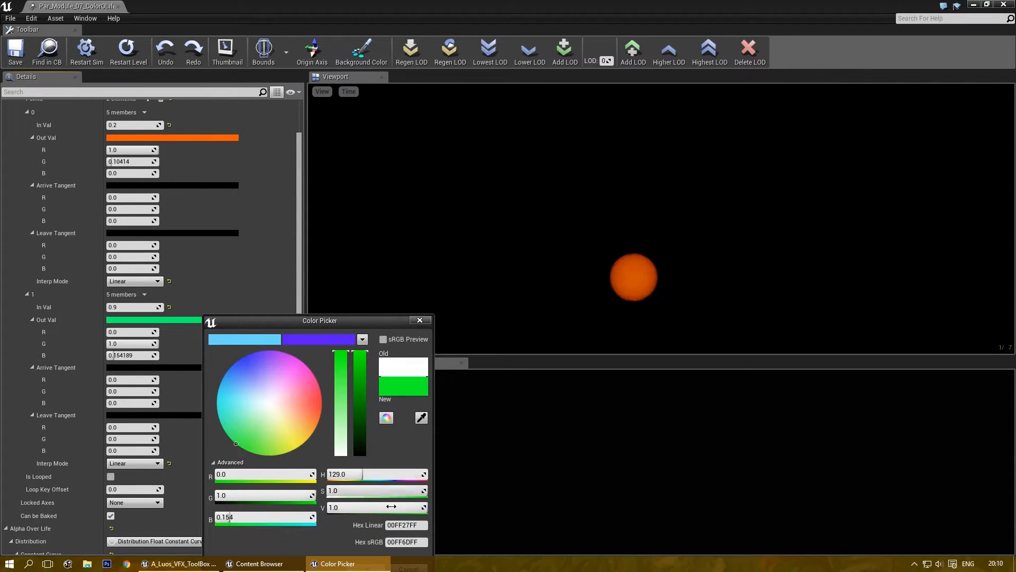
drag(376, 321, 408, 142)
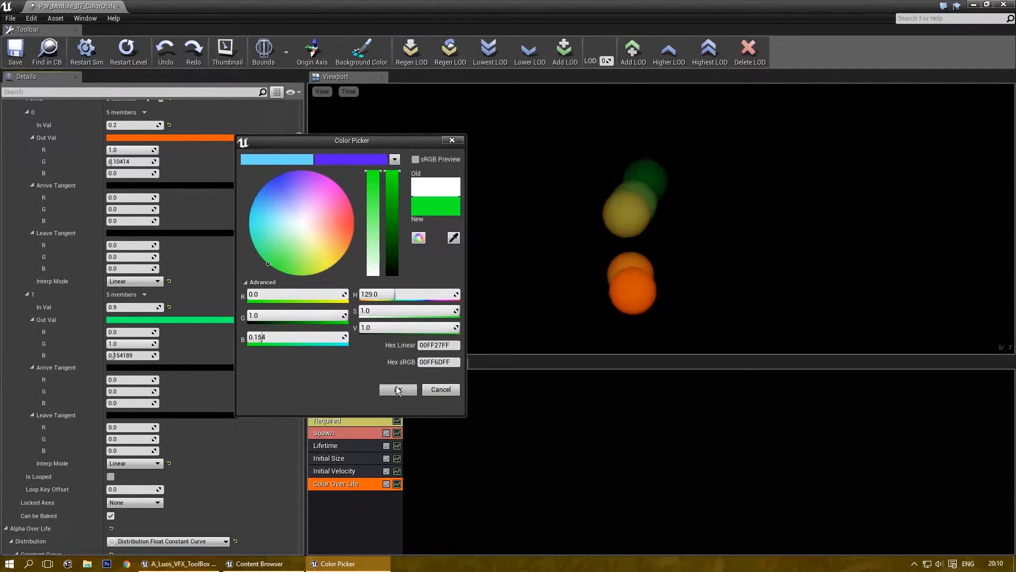
click(398, 390)
drag(300, 165, 309, 320)
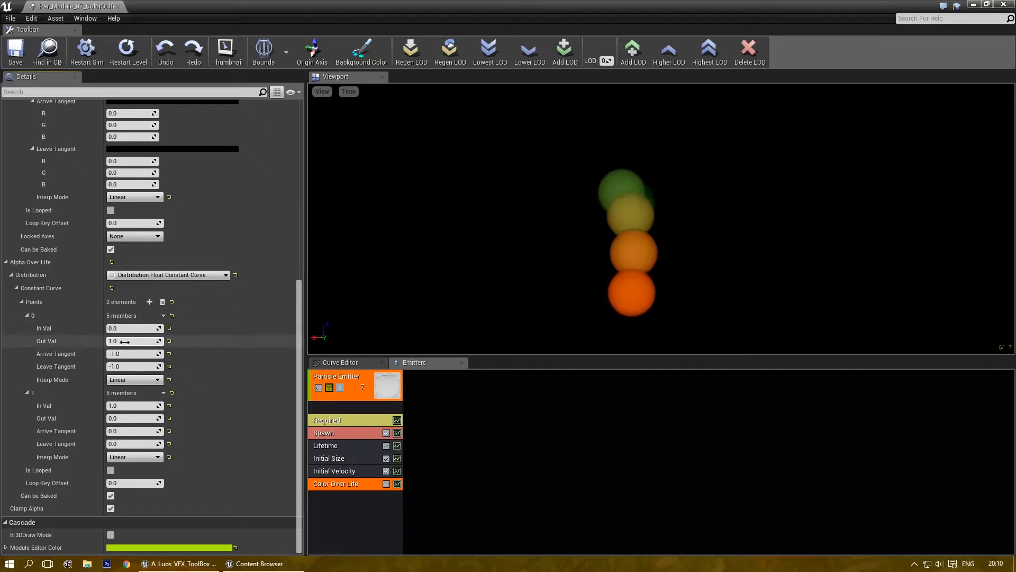
Set Alpha Over Life point 1's Out Val to 1.0 and point 0's Out Val to 0.0.
click(126, 418)
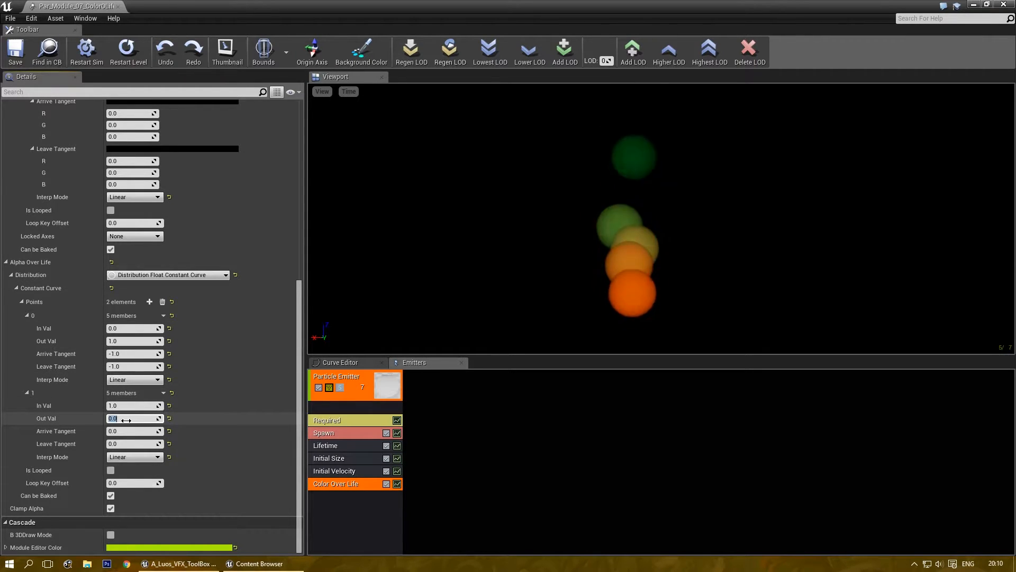
text(1)
key(Return)
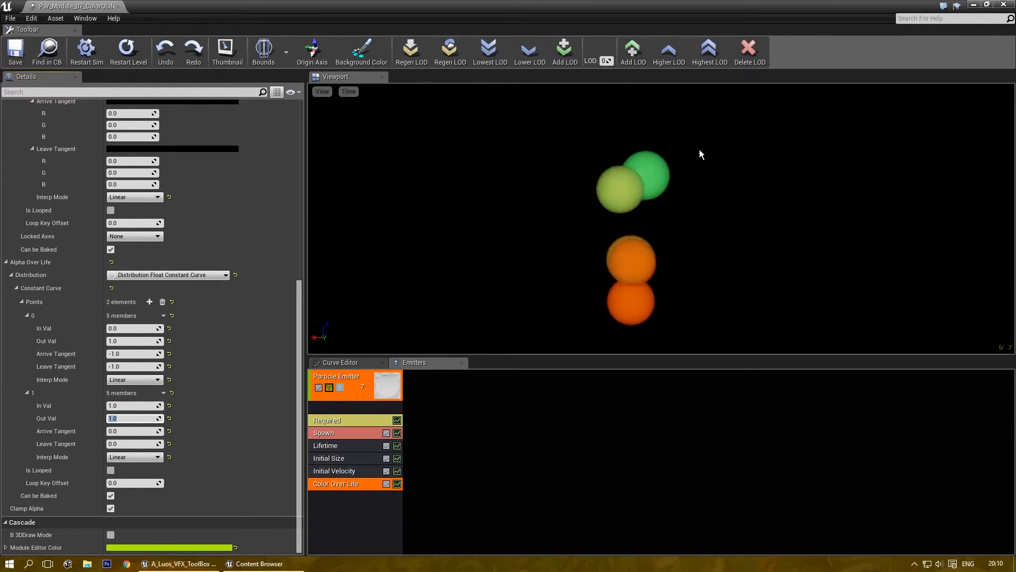
click(133, 341)
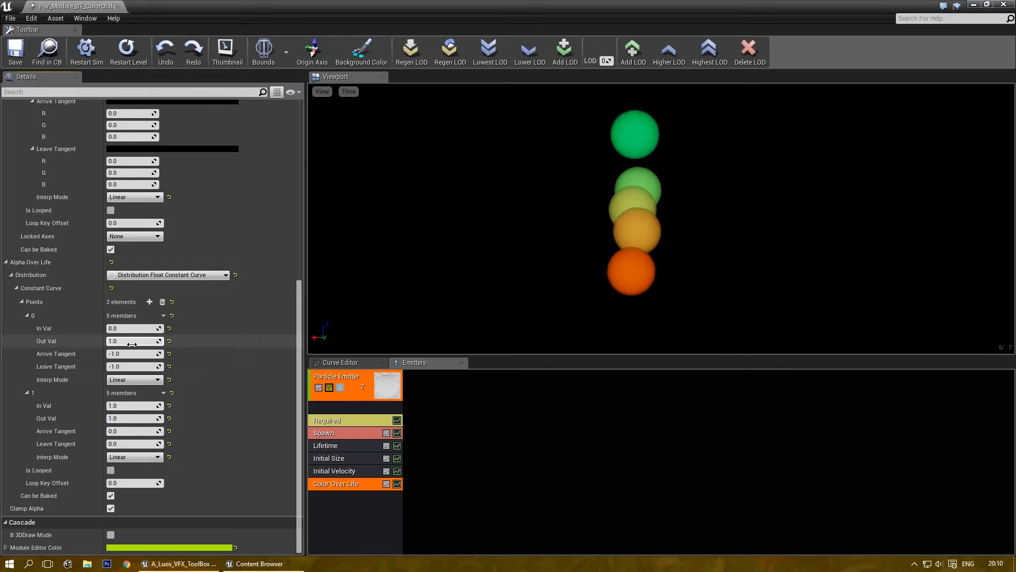
text(0)
key(Return)
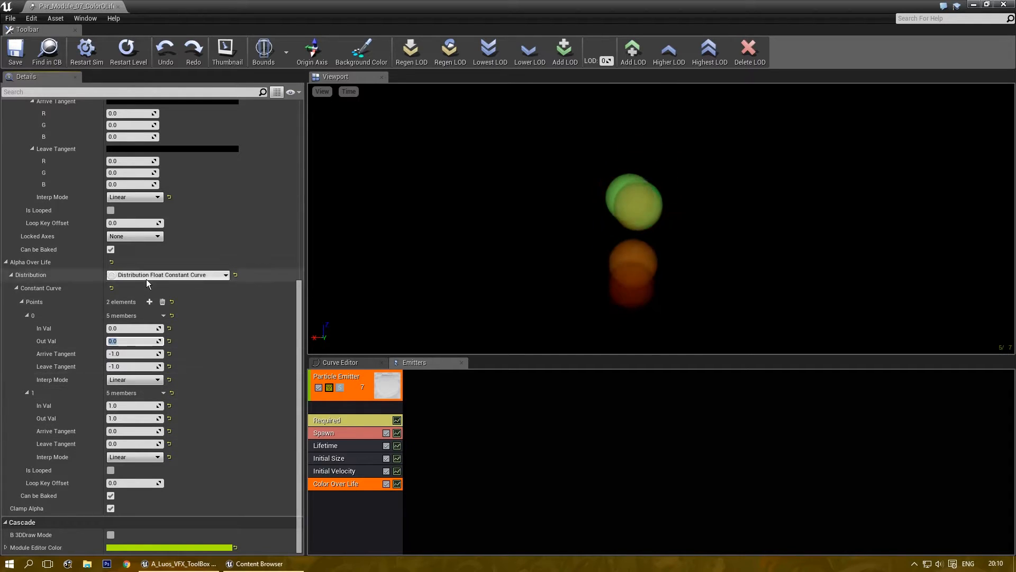
Rebuild Alpha Over Life as three points: 0 at In Val 0, 1.0 at 0.5, 0 at 1.0.
click(161, 303)
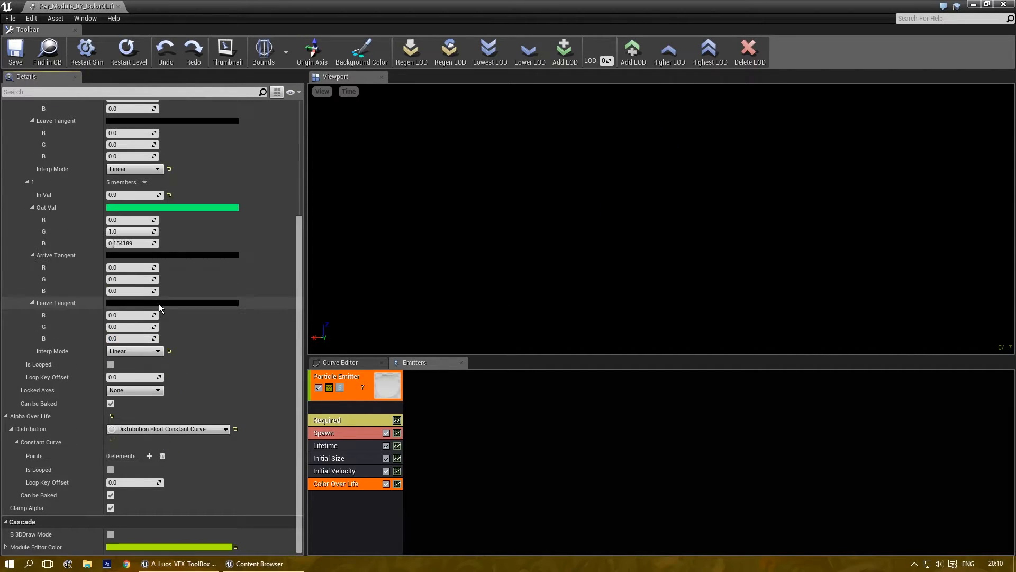
click(148, 457)
click(148, 457)
click(148, 457)
scroll(146, 429, down, 10)
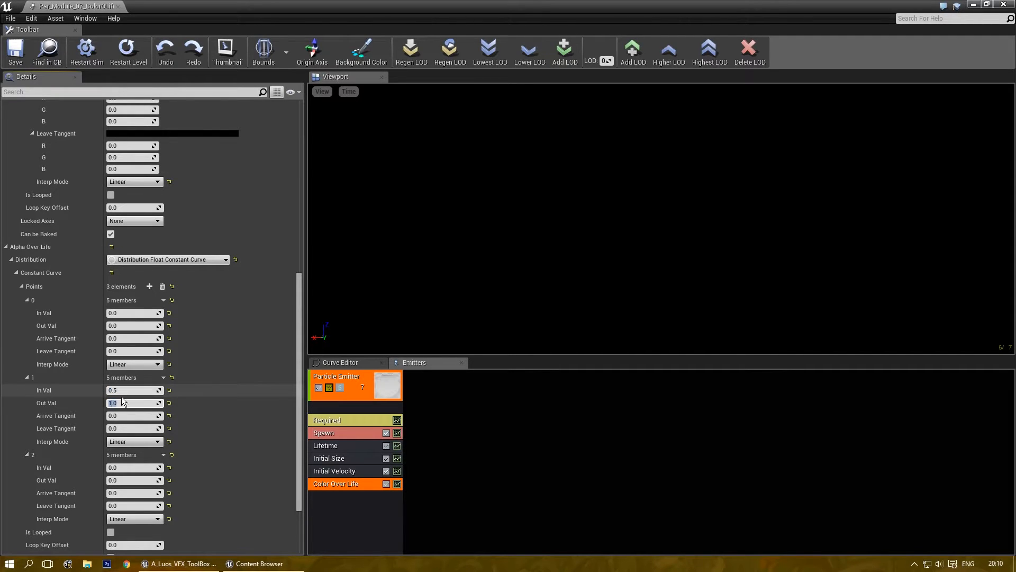
scroll(125, 422, down, 2)
click(126, 434)
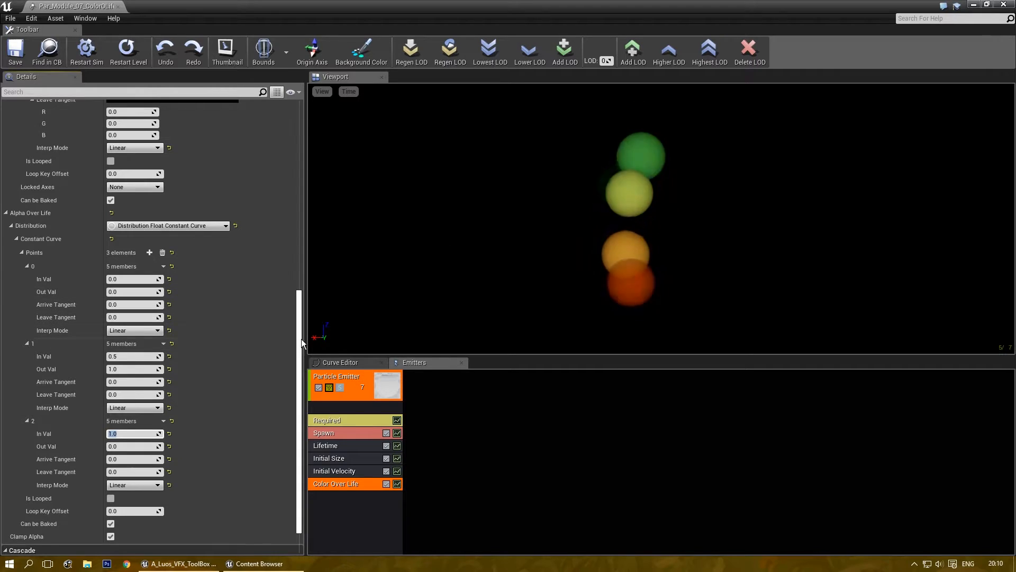
drag(300, 343, 317, 135)
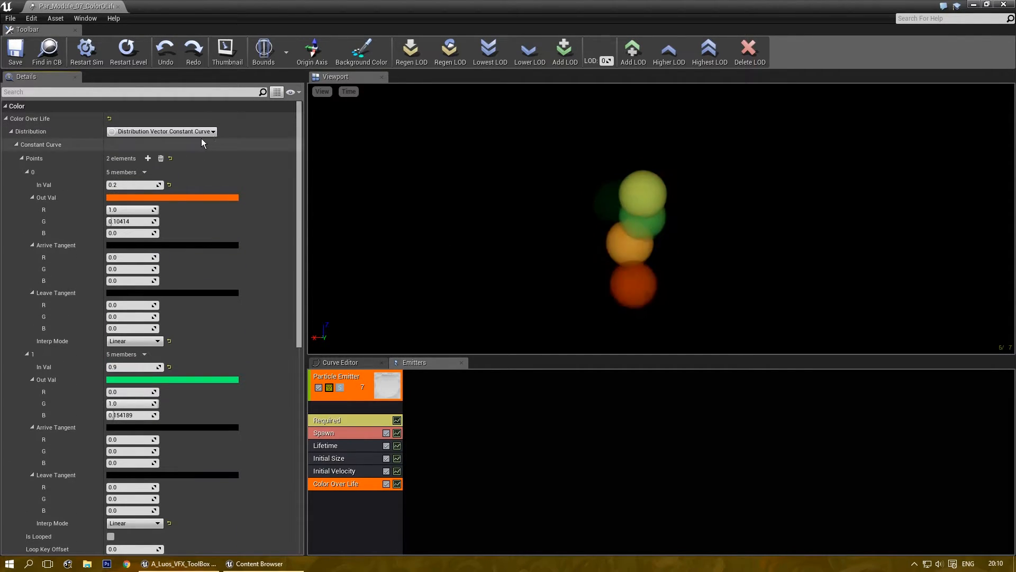
scroll(159, 310, down, 10)
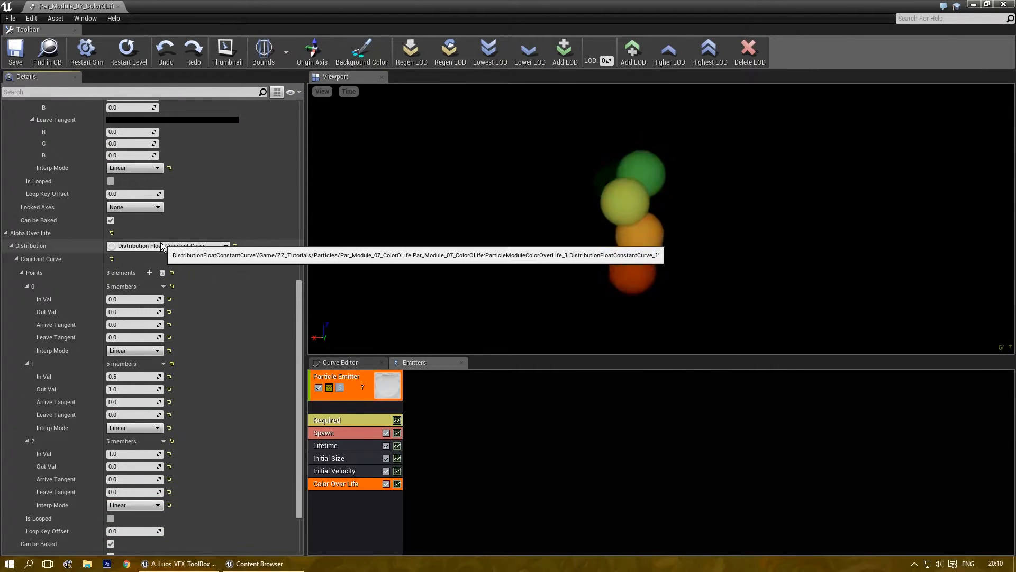
Change Alpha Over Life to a Distribution Float Constant of 1.0.
click(167, 250)
click(180, 268)
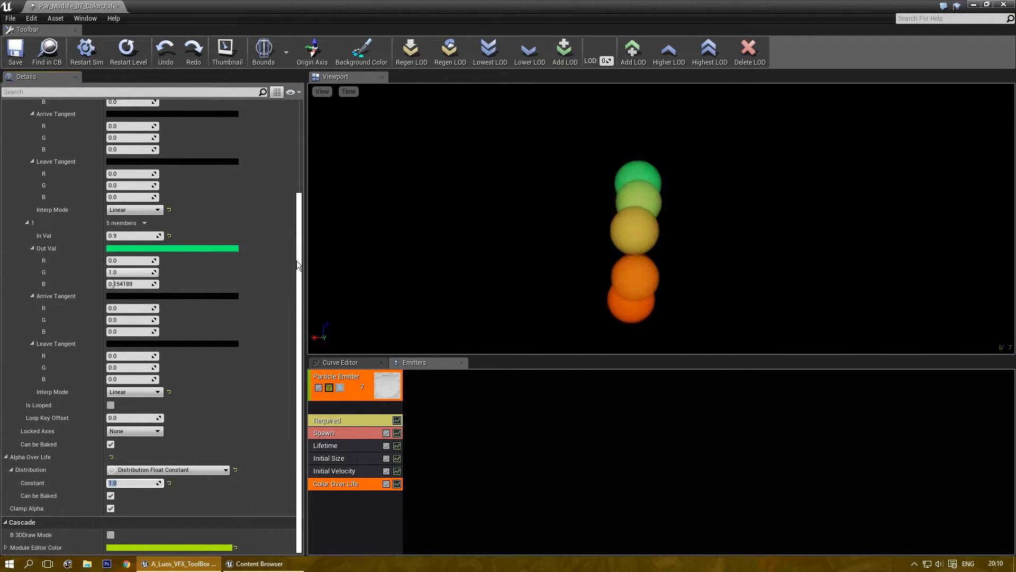
drag(296, 261, 290, 157)
Make Color Over Life a Distribution Vector Constant of blue (R 0.0, G 0.58521, B 1.0).
click(154, 131)
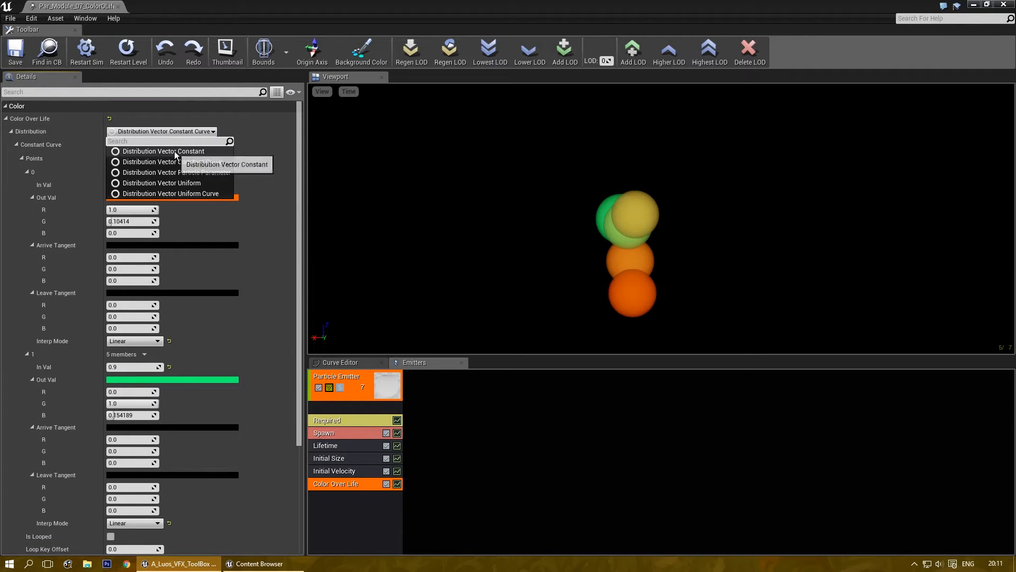
click(174, 152)
click(134, 156)
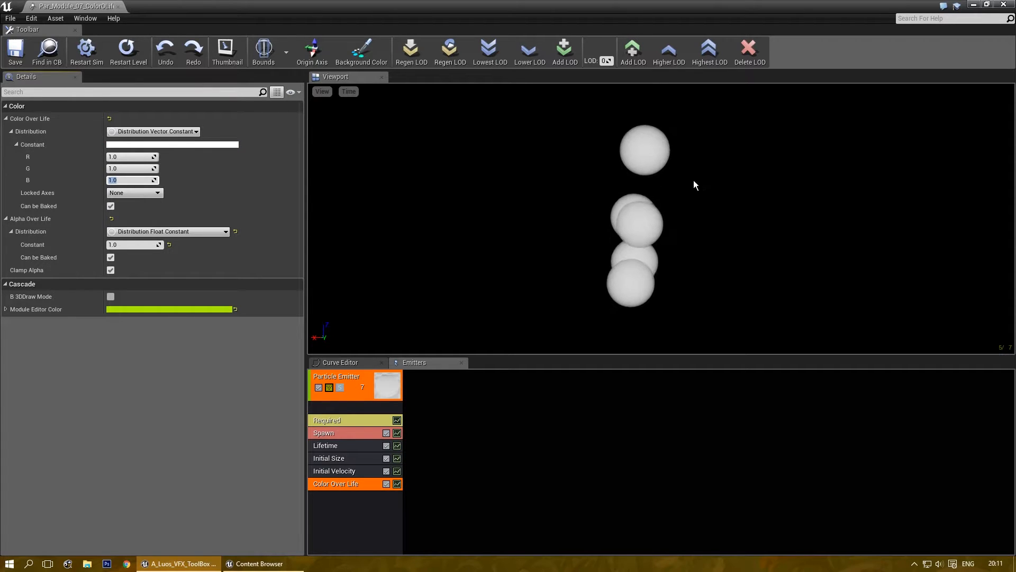
click(160, 144)
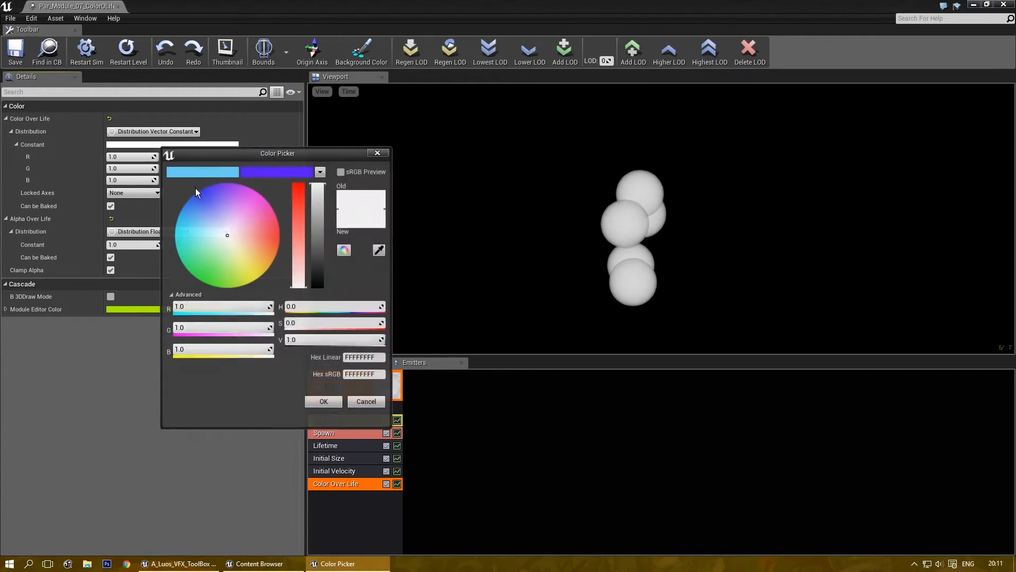
click(176, 211)
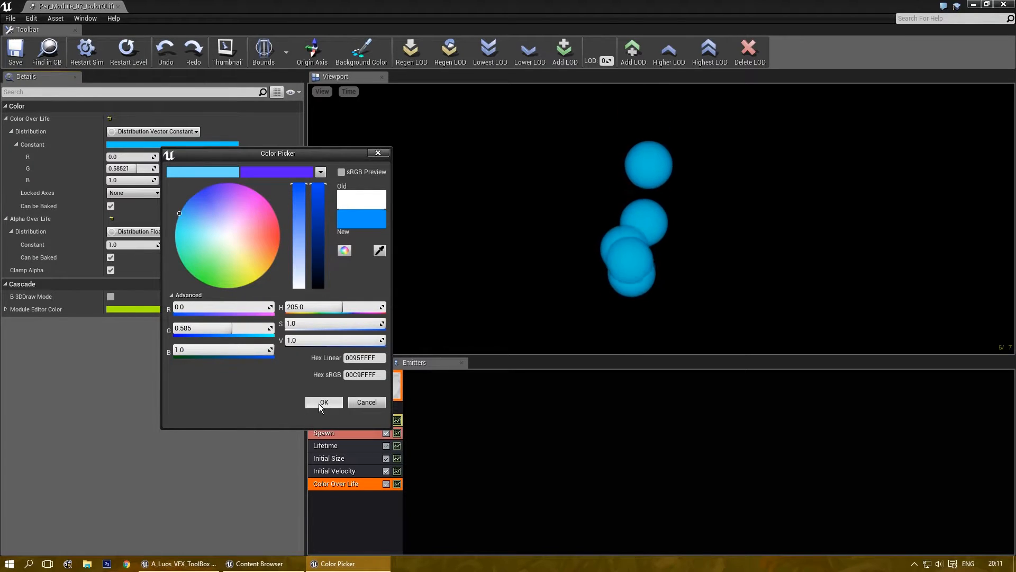
click(321, 403)
click(156, 132)
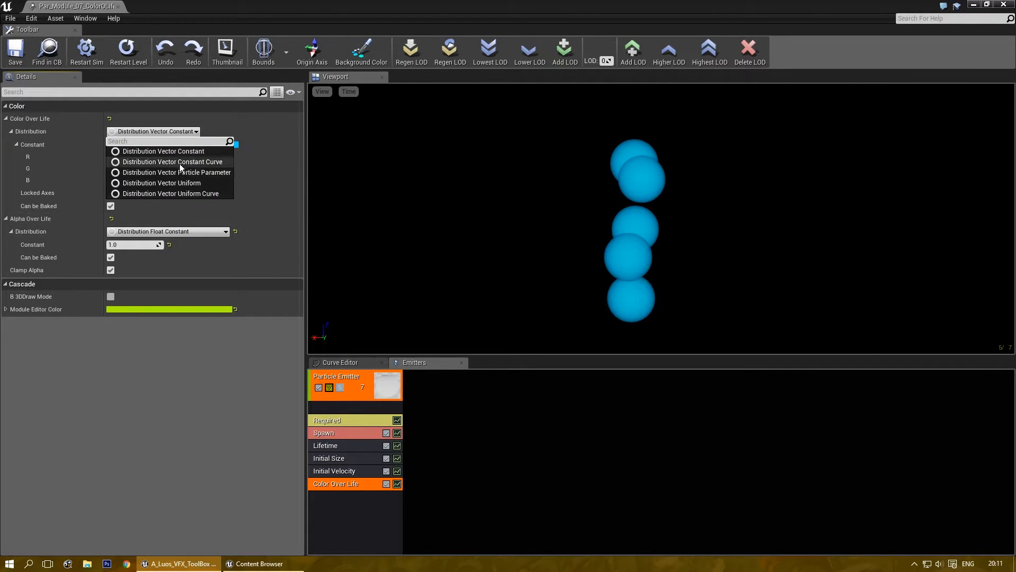
Switch Color Over Life to Distribution Vector Uniform with a red Max colour.
click(199, 182)
click(135, 145)
click(253, 228)
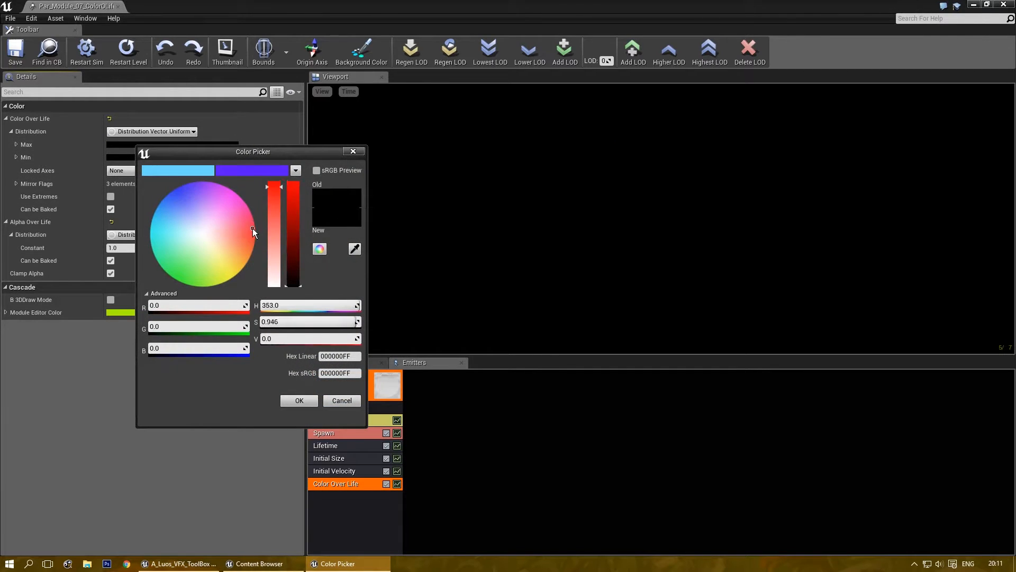
click(297, 397)
Make the Min colour blue, tick Use Extremes, then change to Distribution Vector Uniform Curve.
click(186, 158)
drag(254, 256, 250, 300)
drag(223, 213, 214, 204)
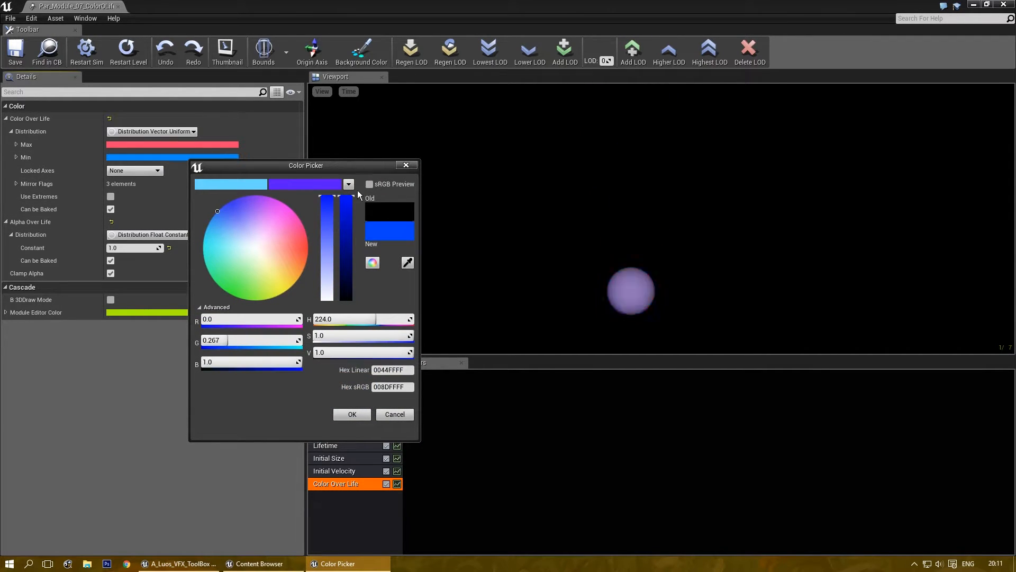
click(343, 418)
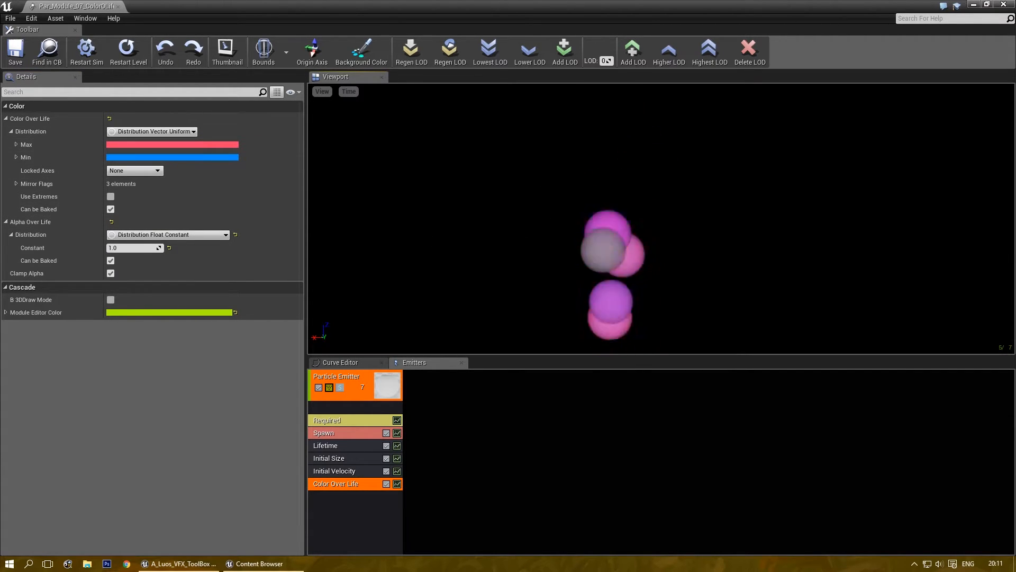
click(111, 197)
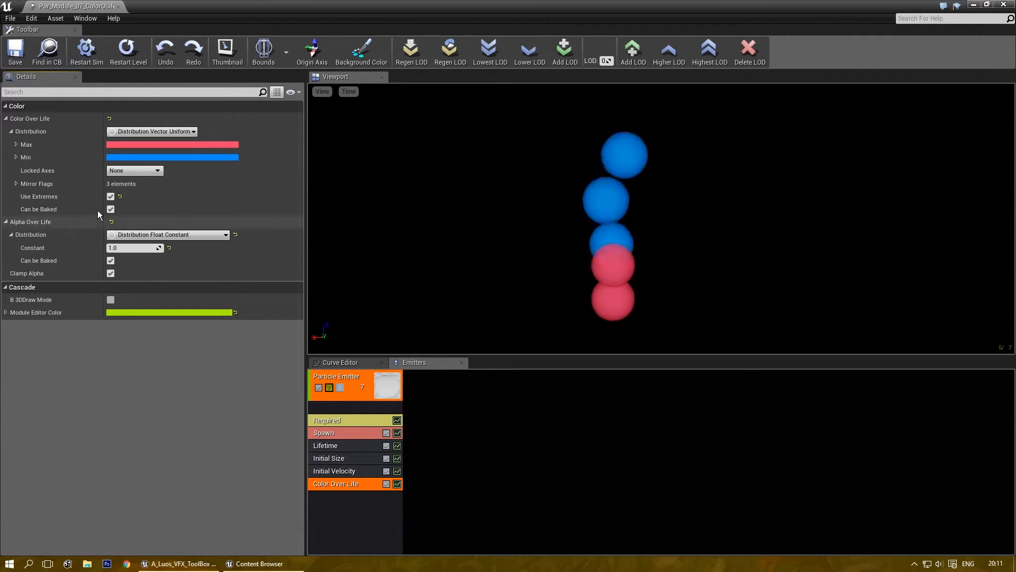
click(153, 131)
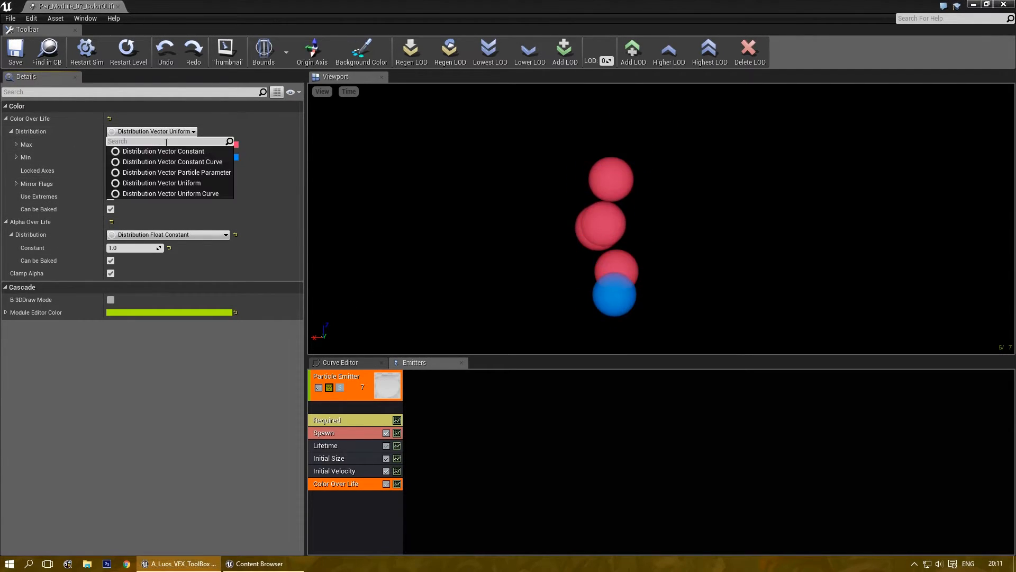
click(188, 195)
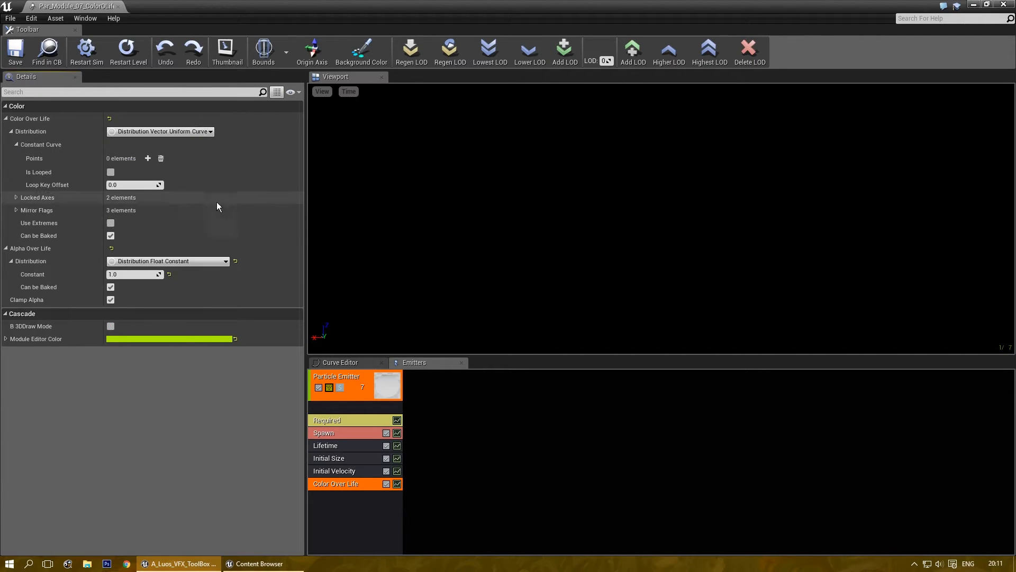
Add two curve points and colour point 0's V1 blue and V2 pink.
click(147, 158)
click(147, 159)
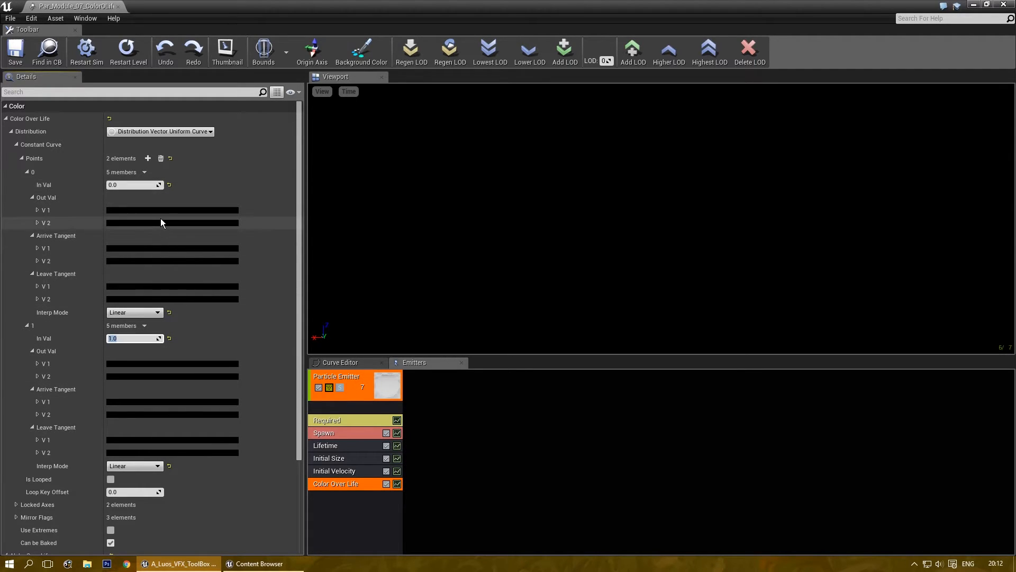
click(148, 210)
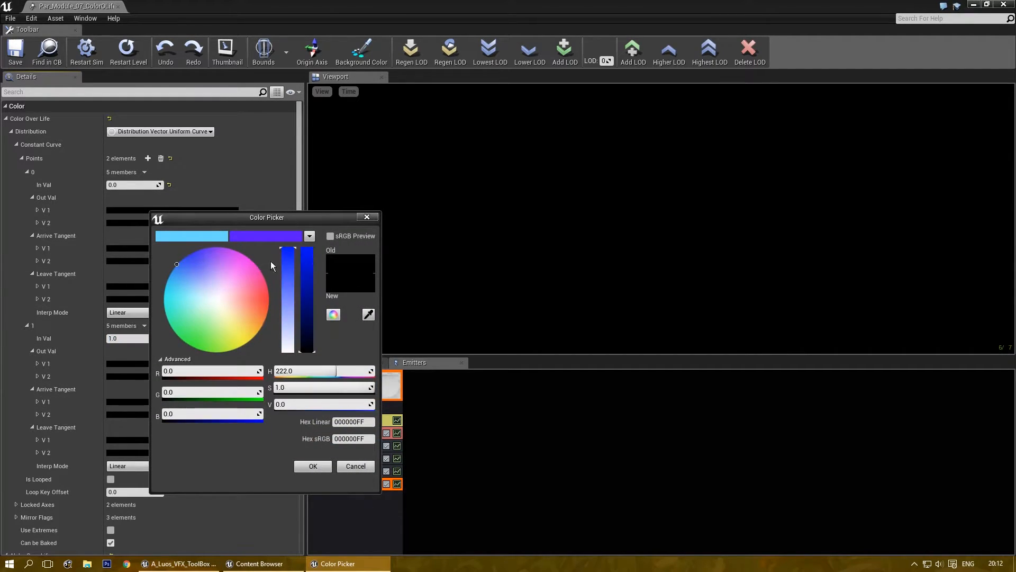
click(305, 258)
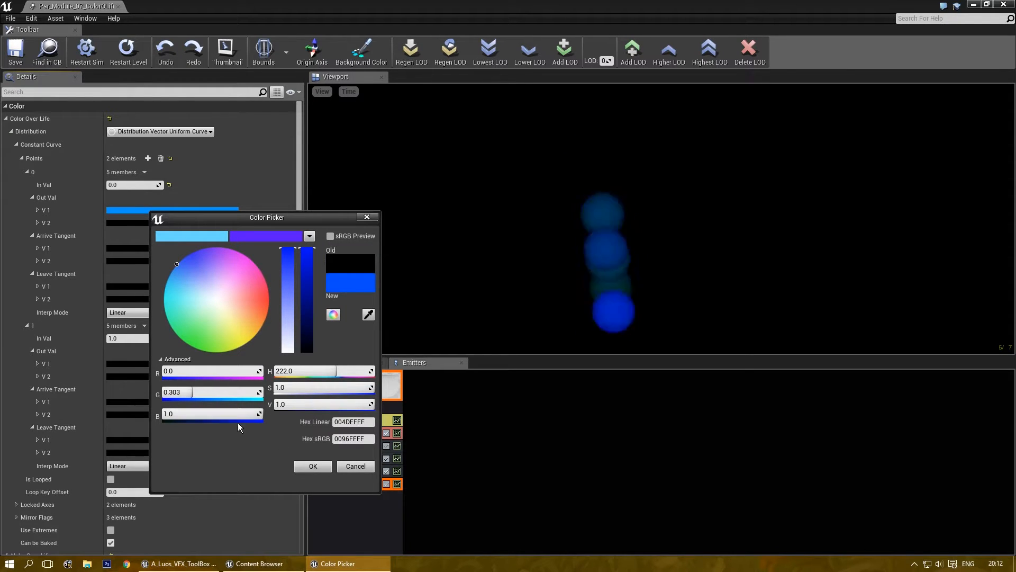
click(328, 468)
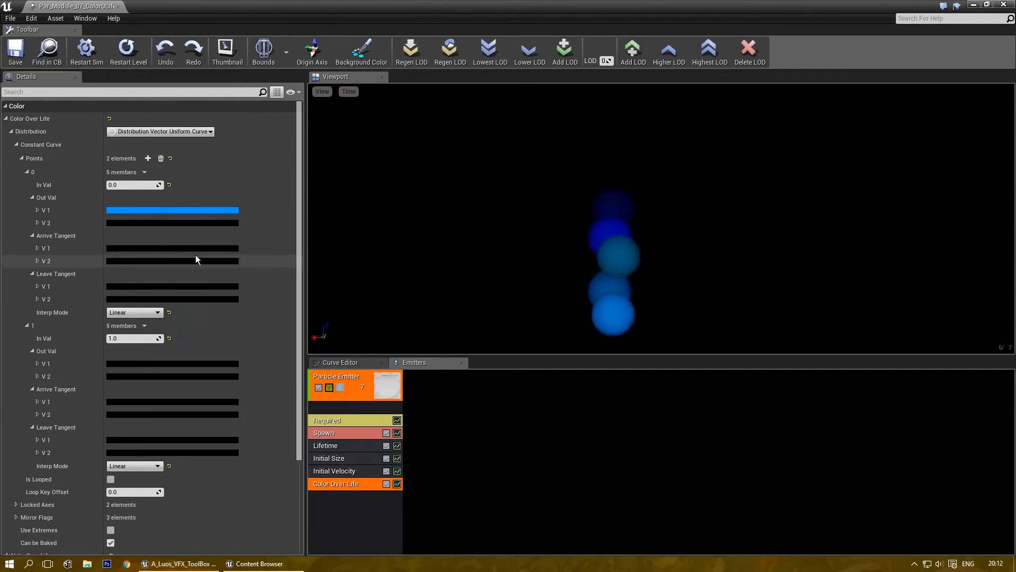
click(193, 223)
drag(294, 284, 352, 237)
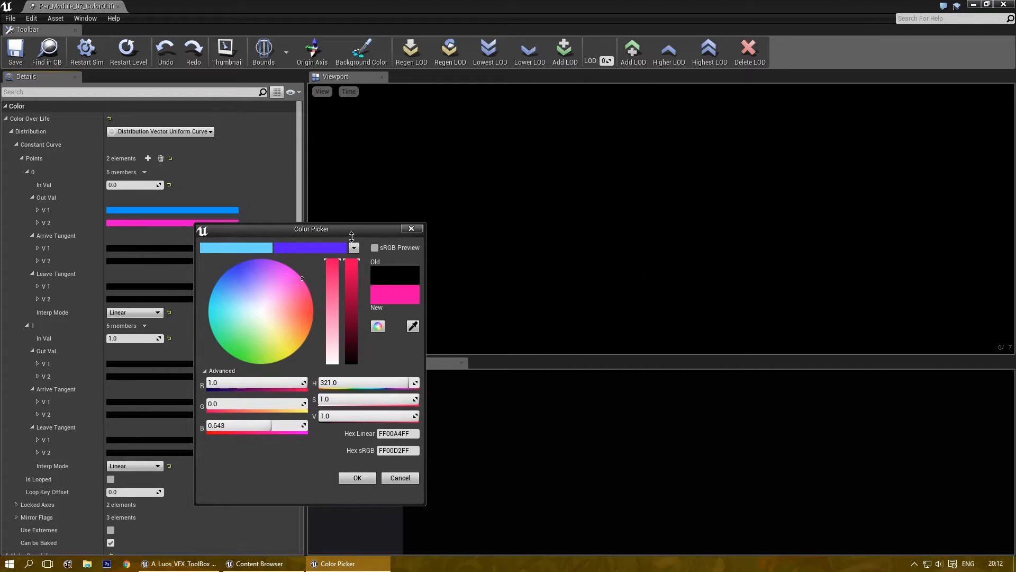
click(360, 478)
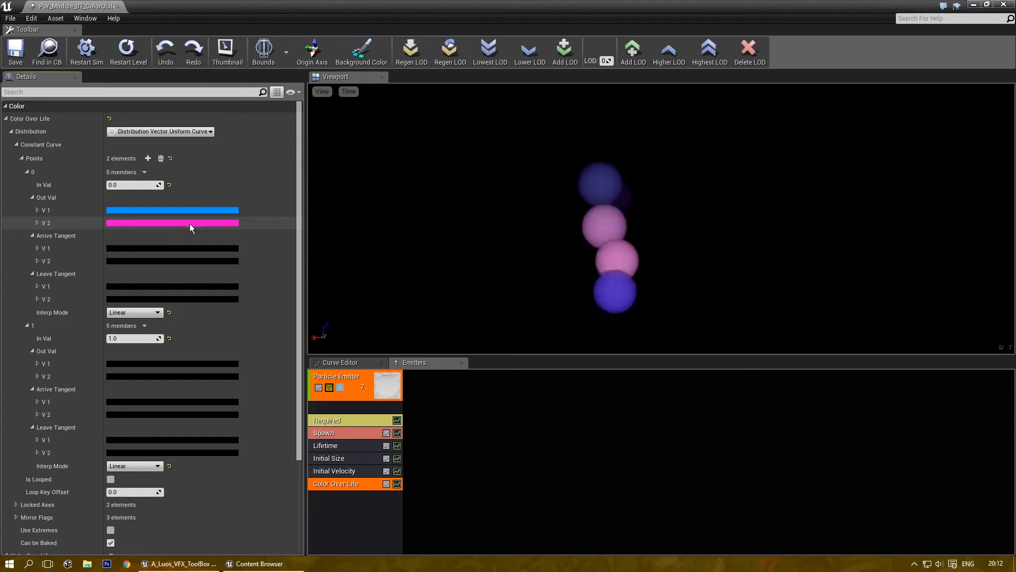
Colour point 1's V1 bright green and its V2 pure red.
click(145, 365)
click(164, 417)
drag(307, 358, 342, 209)
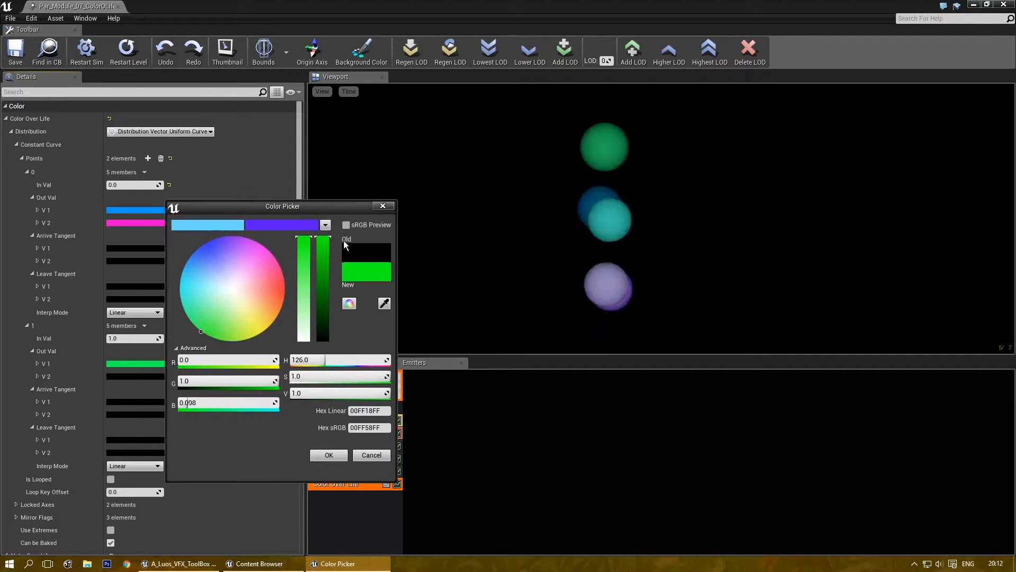
click(329, 455)
click(138, 376)
click(256, 414)
drag(297, 389, 328, 214)
click(320, 460)
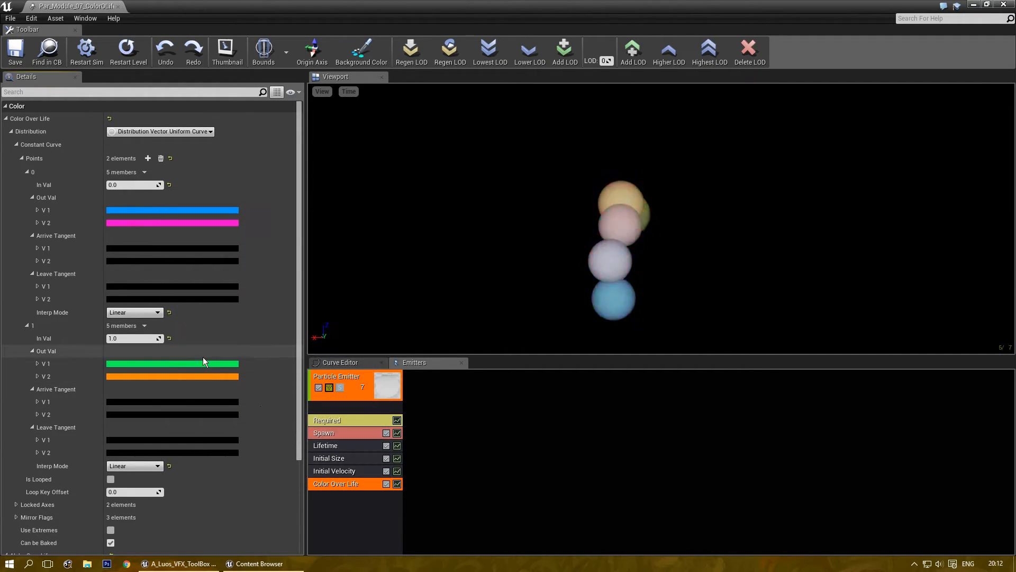
click(216, 375)
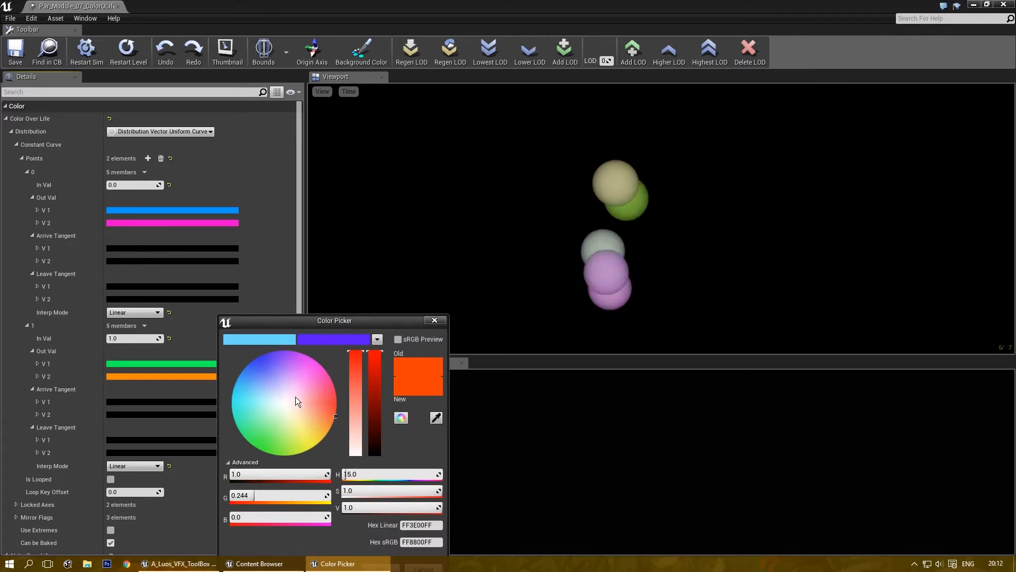
drag(294, 396, 352, 403)
drag(359, 326, 360, 225)
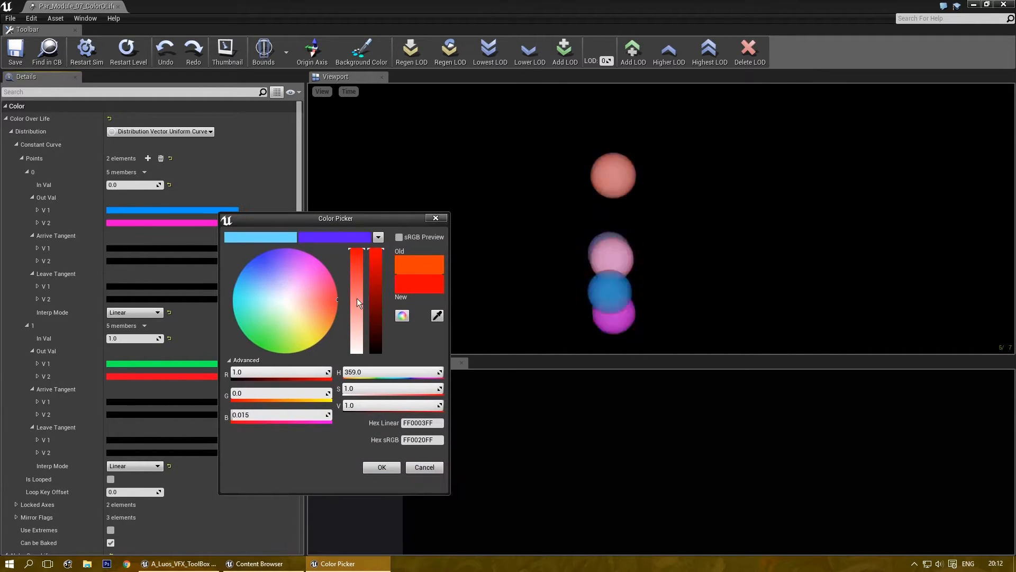
click(381, 468)
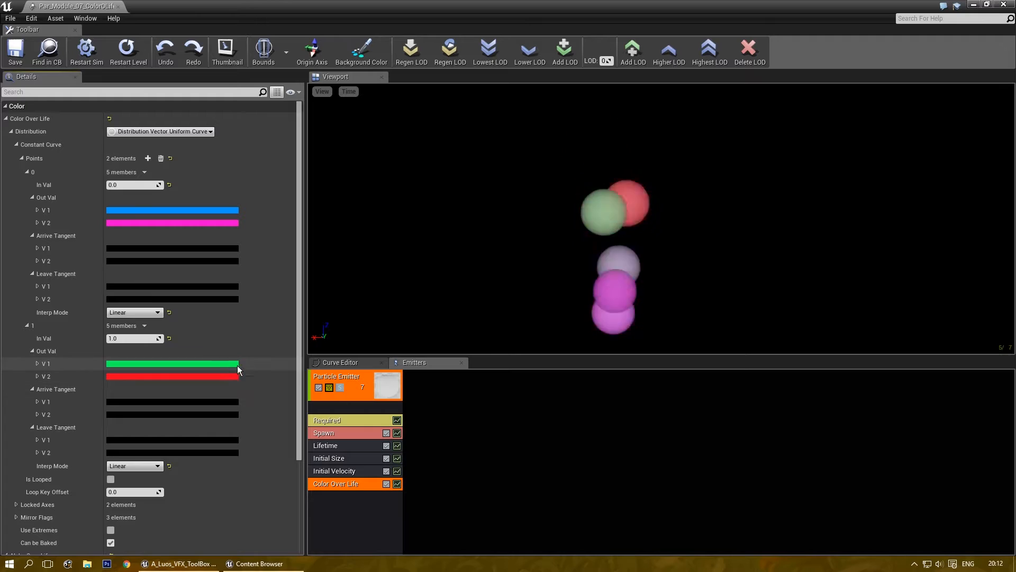
Try point 1's interpolation modes, settling on Curve Auto Clamped.
click(147, 466)
click(138, 481)
click(137, 465)
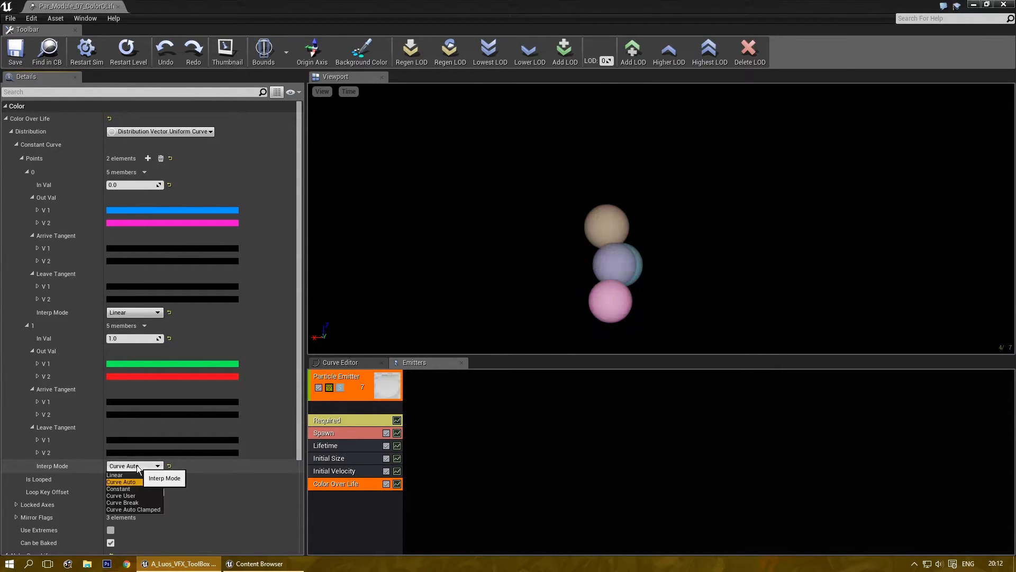
click(136, 488)
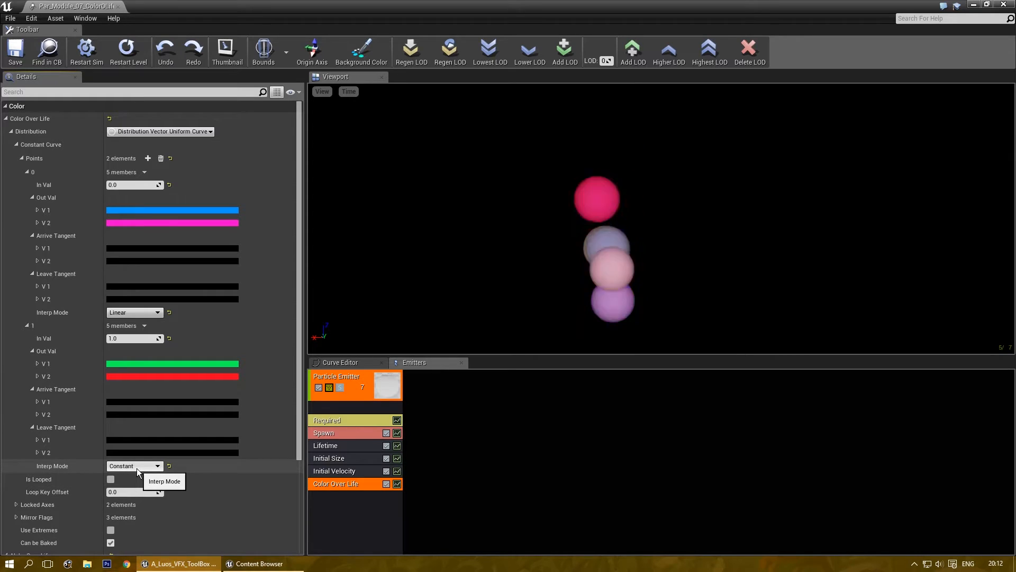
click(137, 466)
click(140, 495)
click(140, 466)
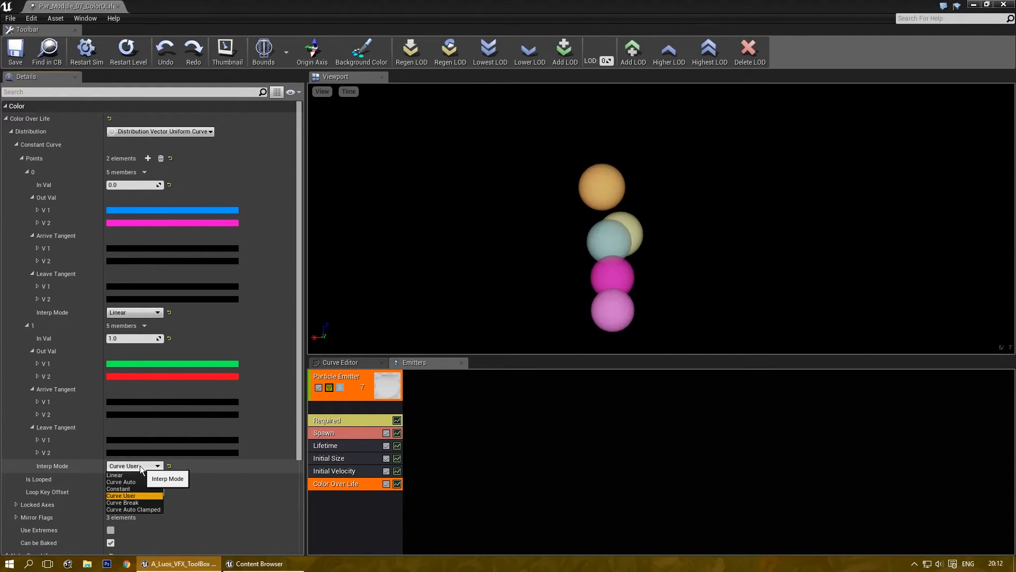
click(138, 502)
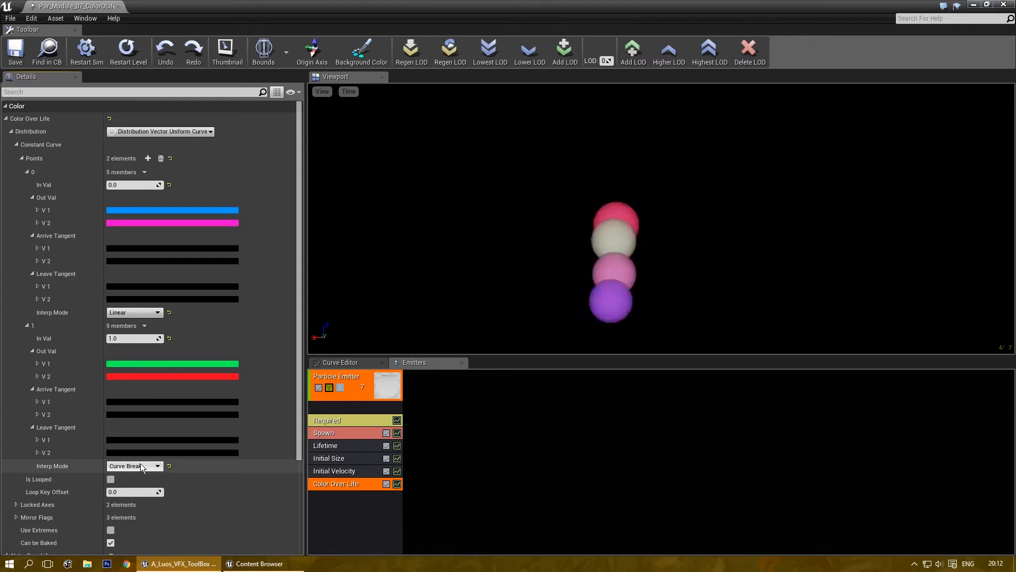
click(141, 464)
click(145, 508)
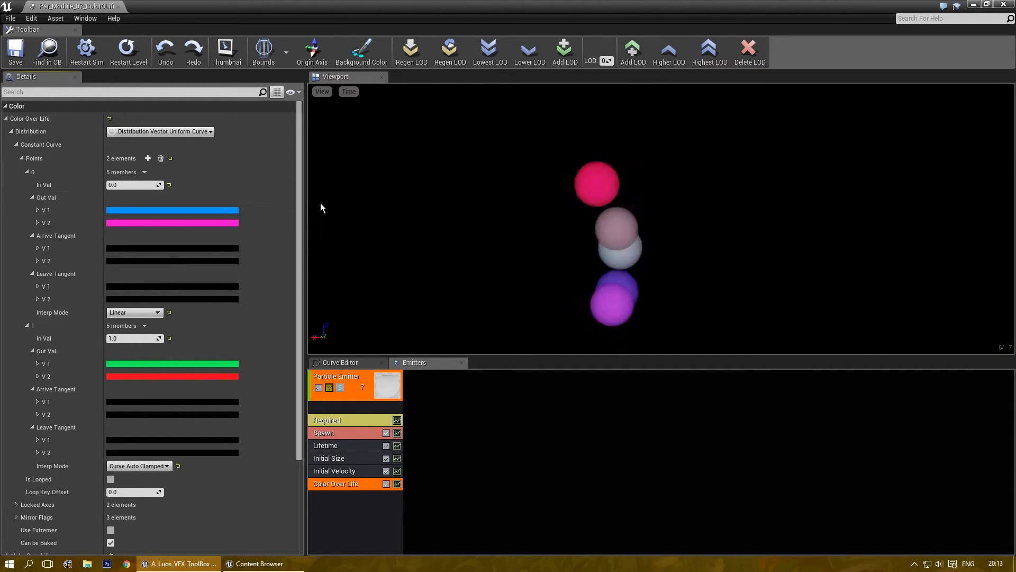
Toggle Use Extremes on and back off, leaving it disabled.
drag(301, 199, 300, 298)
click(111, 432)
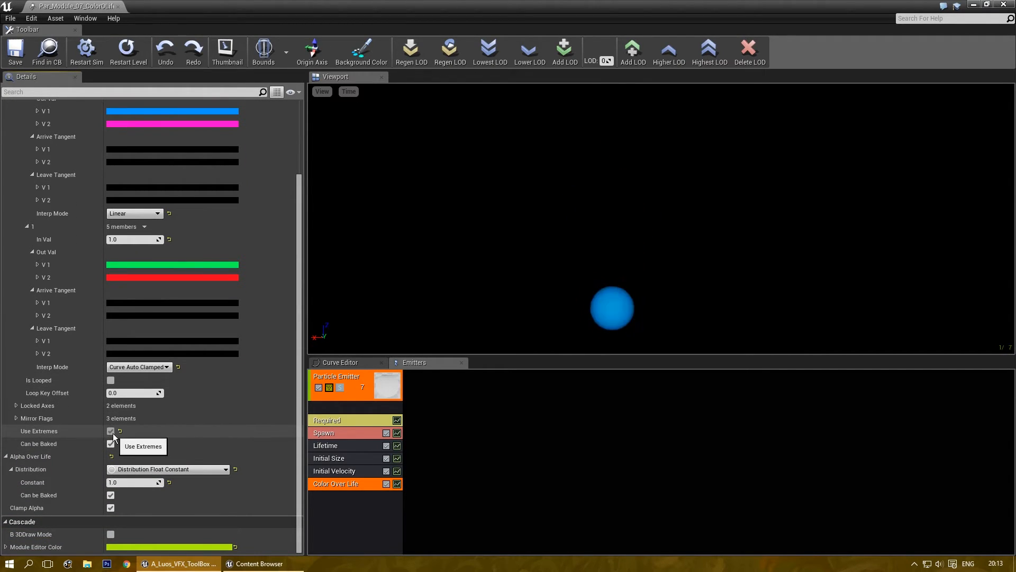
click(111, 431)
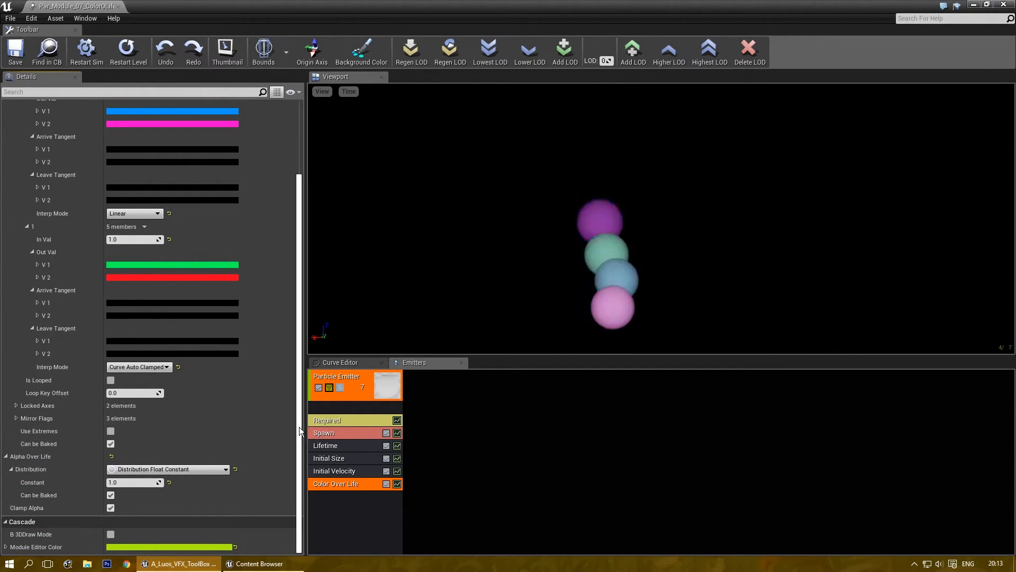
drag(300, 427, 305, 313)
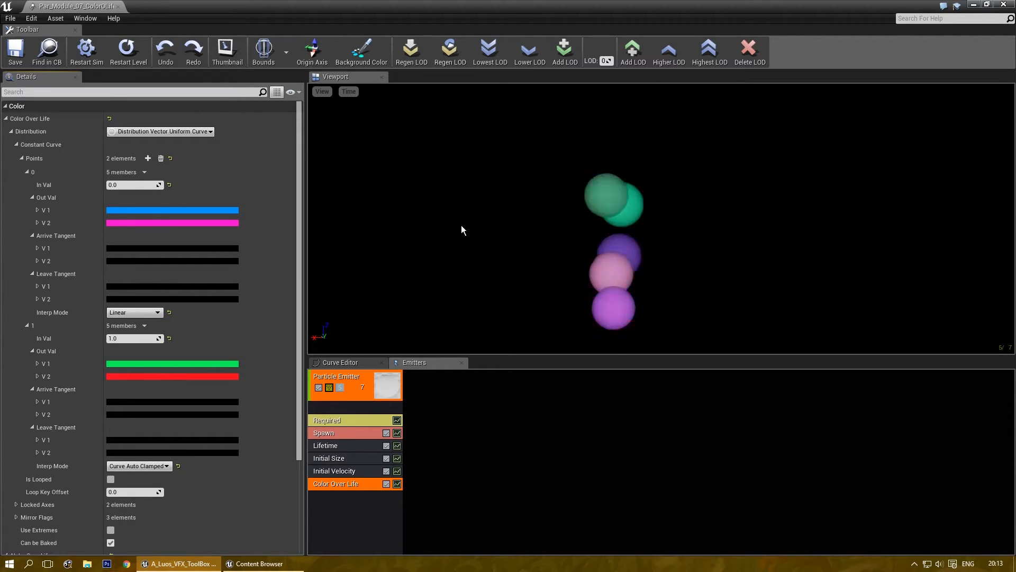
click(170, 131)
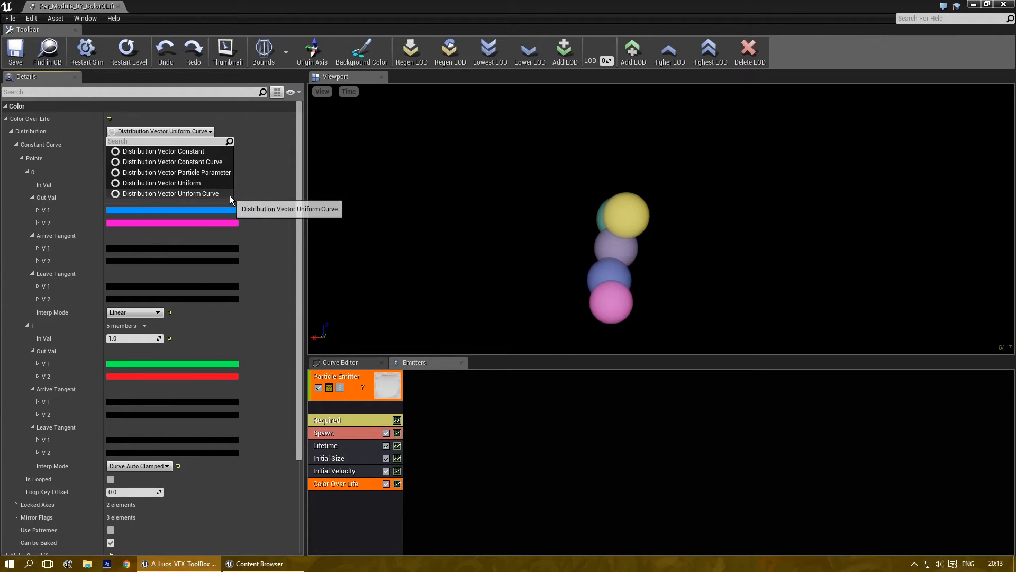
Change Color Over Life to Distribution Vector Constant Curve and add three points.
click(190, 152)
click(170, 133)
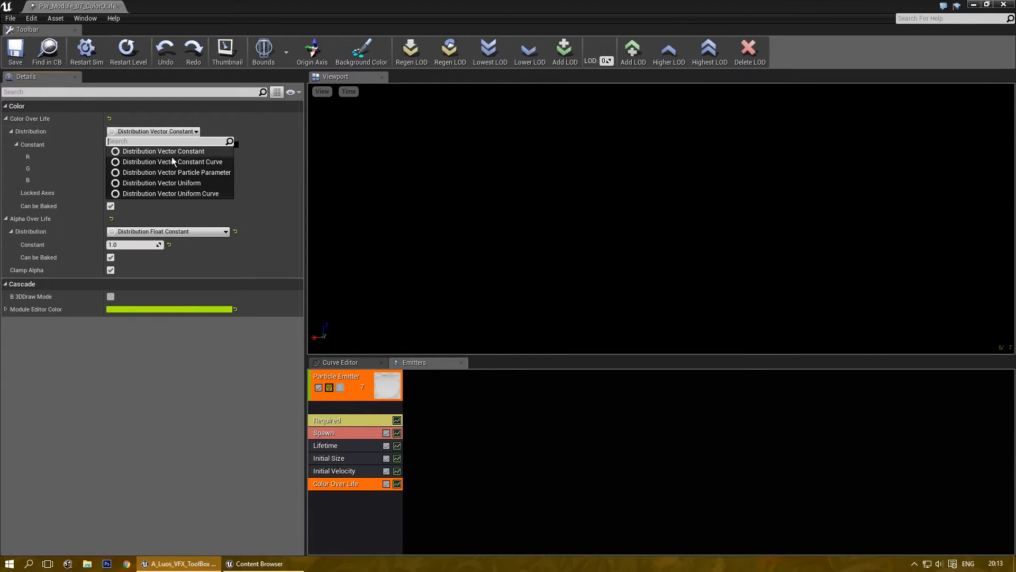
click(173, 154)
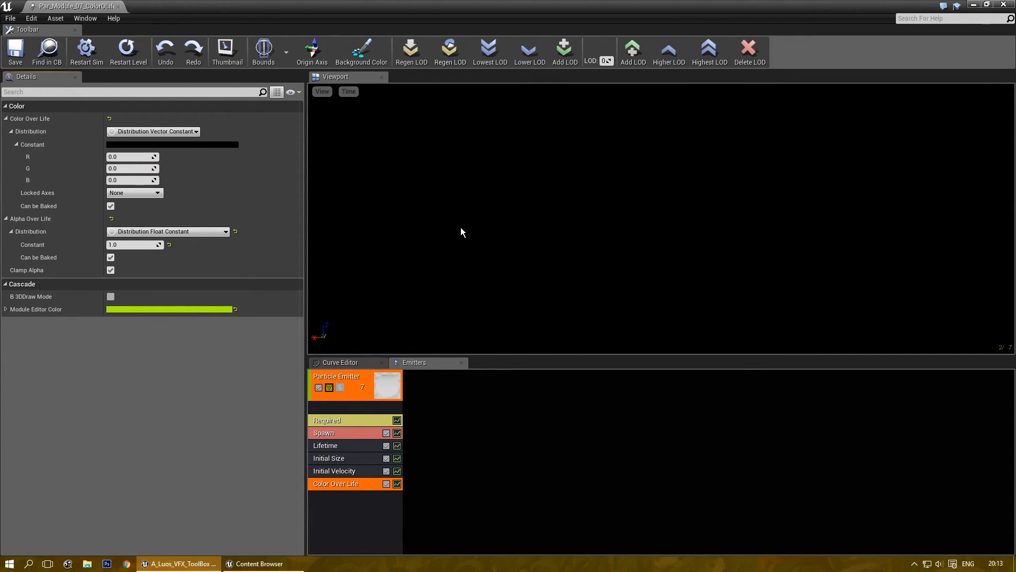
click(160, 132)
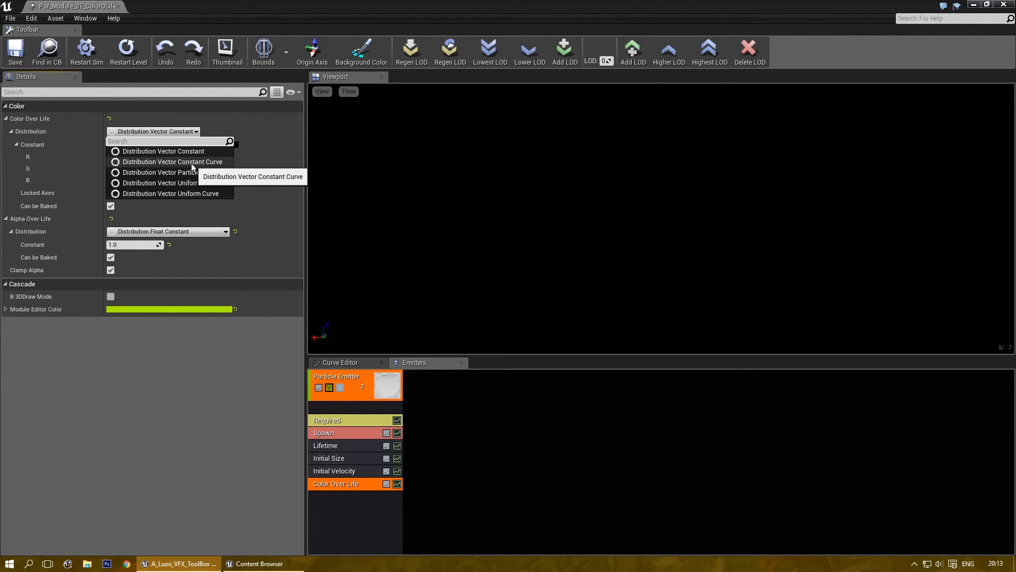
click(192, 163)
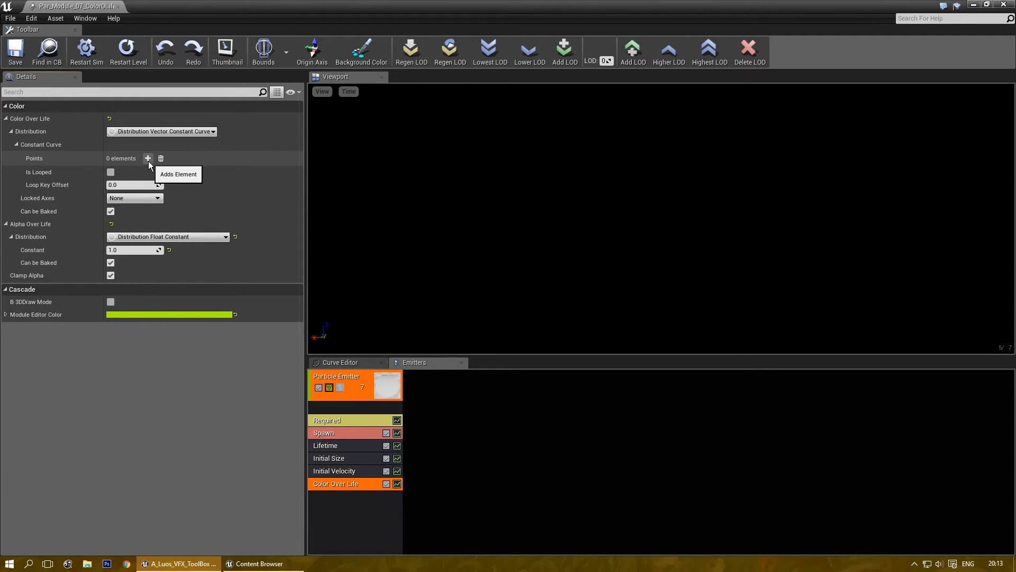
click(148, 158)
click(148, 158)
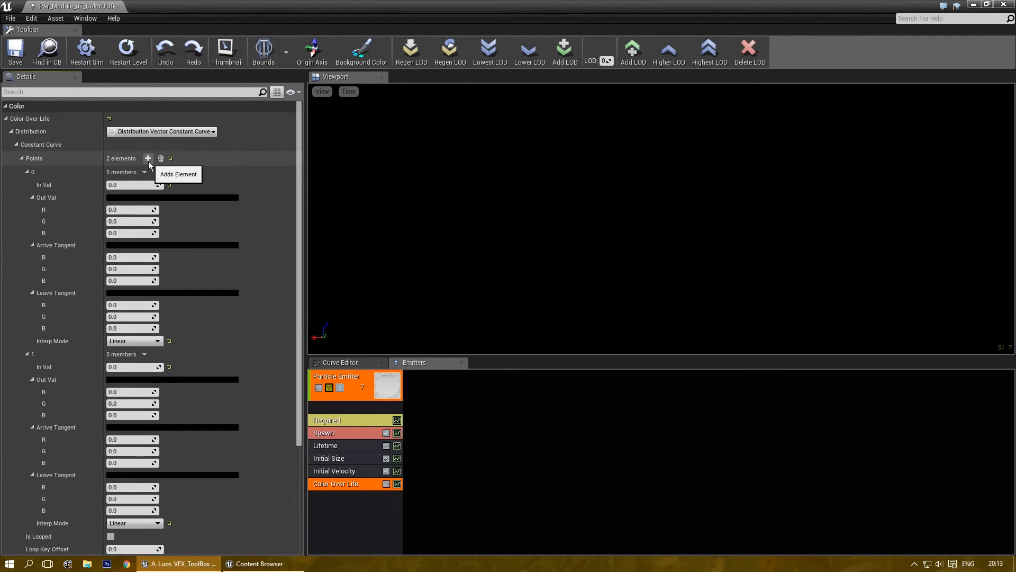
Give point 0 an orange output colour.
click(139, 196)
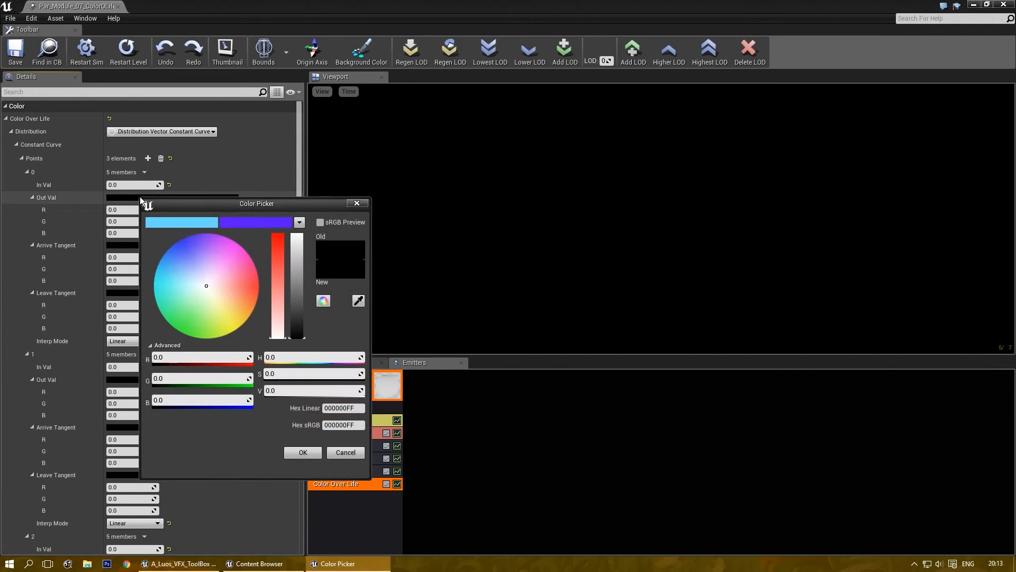
drag(236, 297, 271, 292)
click(297, 235)
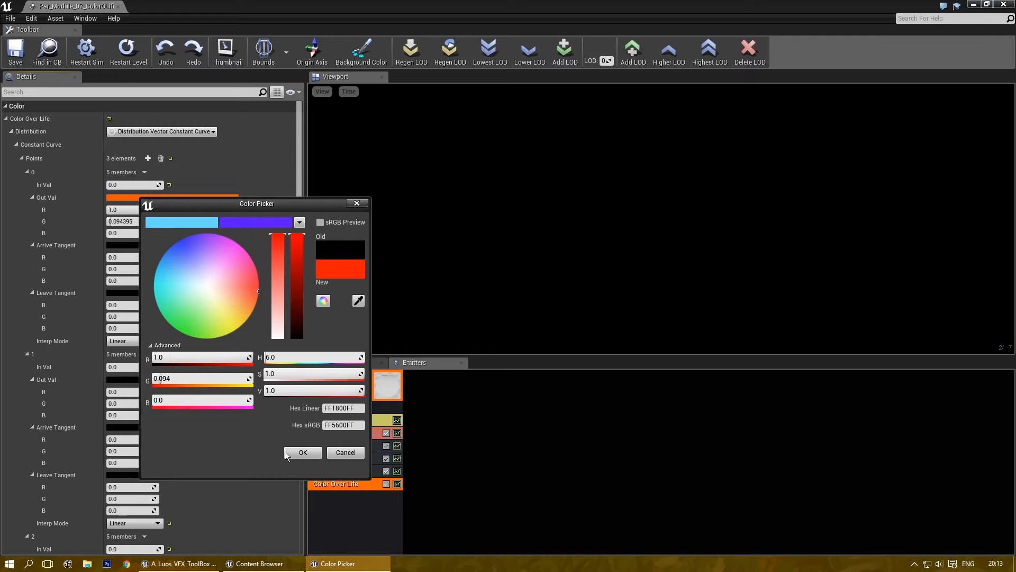
click(303, 453)
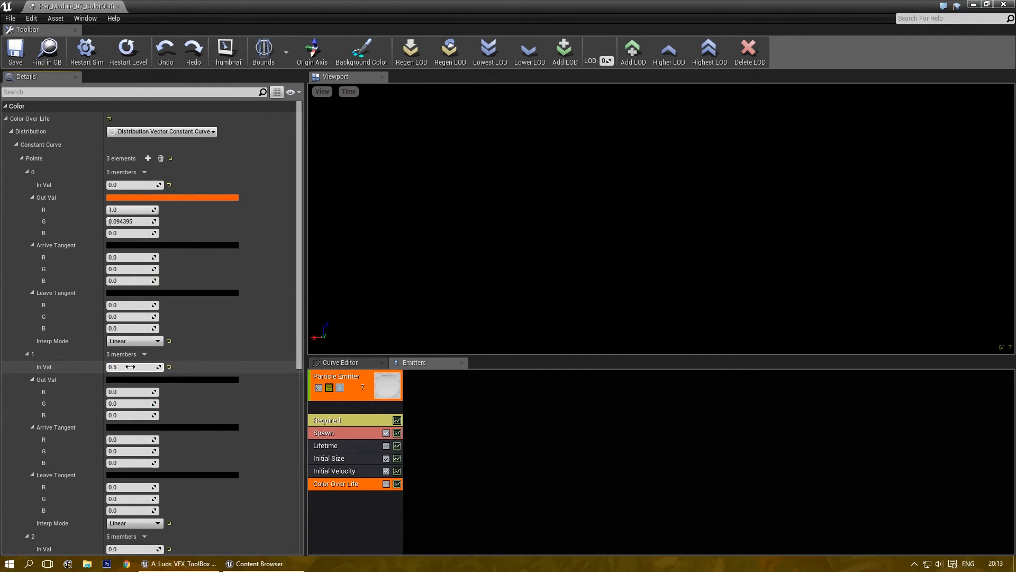
Give point 1 a bright yellow output colour.
click(180, 379)
mouse_move(217, 379)
mouse_down()
mouse_move(246, 369)
mouse_move(290, 415)
mouse_move(283, 449)
mouse_up()
drag(337, 363, 344, 217)
click(341, 465)
Give point 2 a full green output colour.
drag(304, 306, 300, 383)
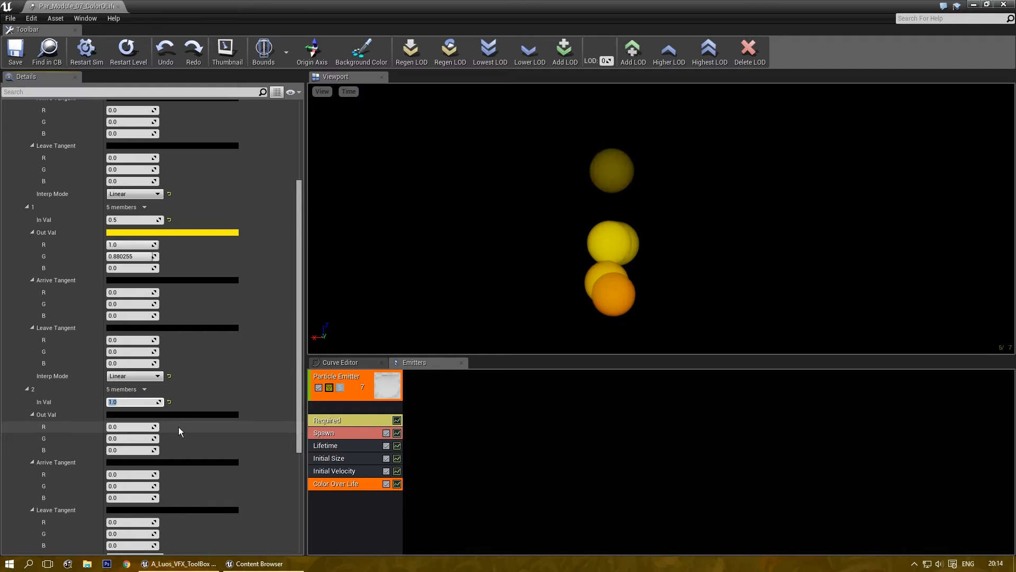
click(186, 415)
drag(232, 448, 208, 459)
drag(337, 357, 343, 191)
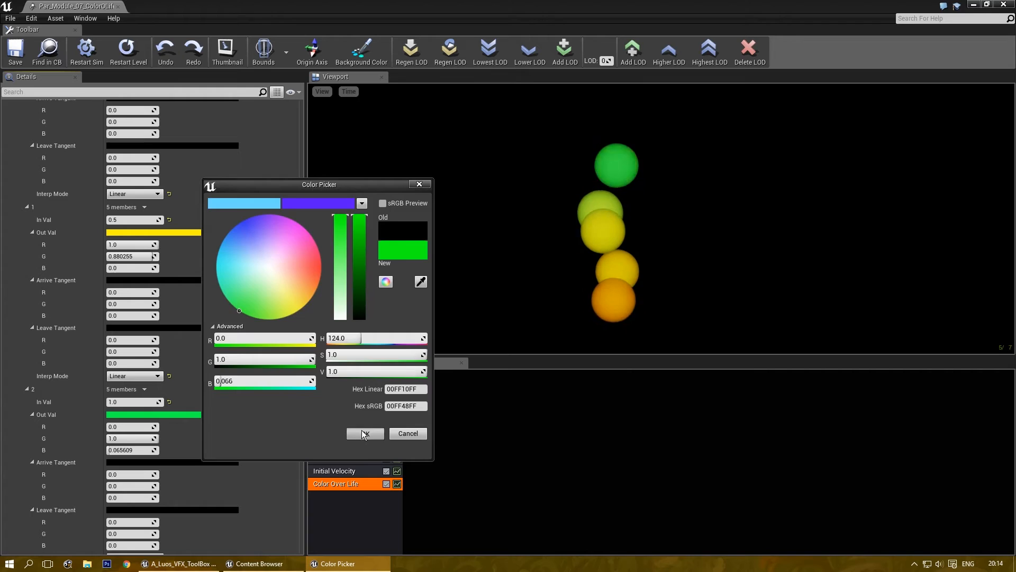
click(365, 435)
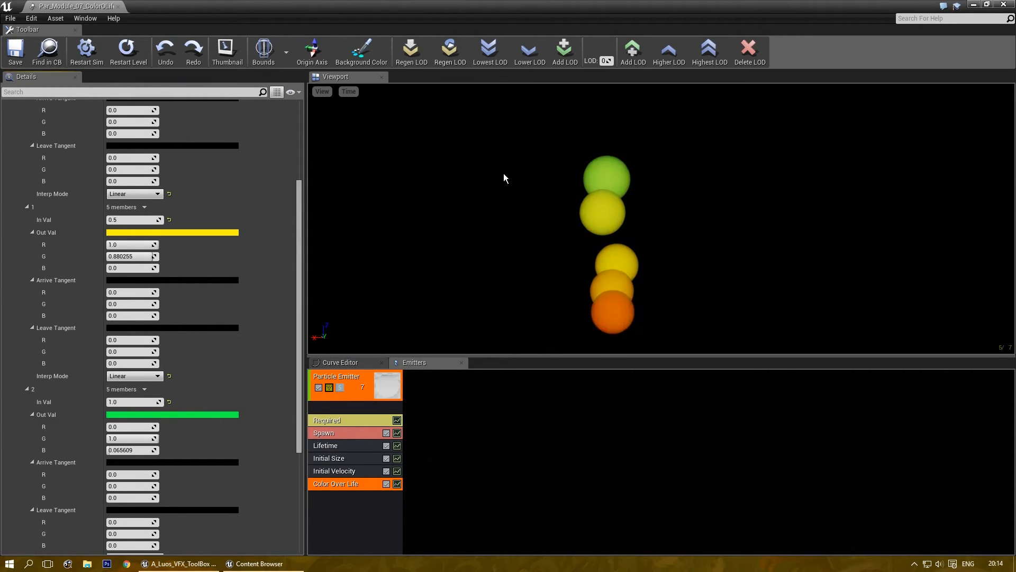
drag(297, 370, 313, 252)
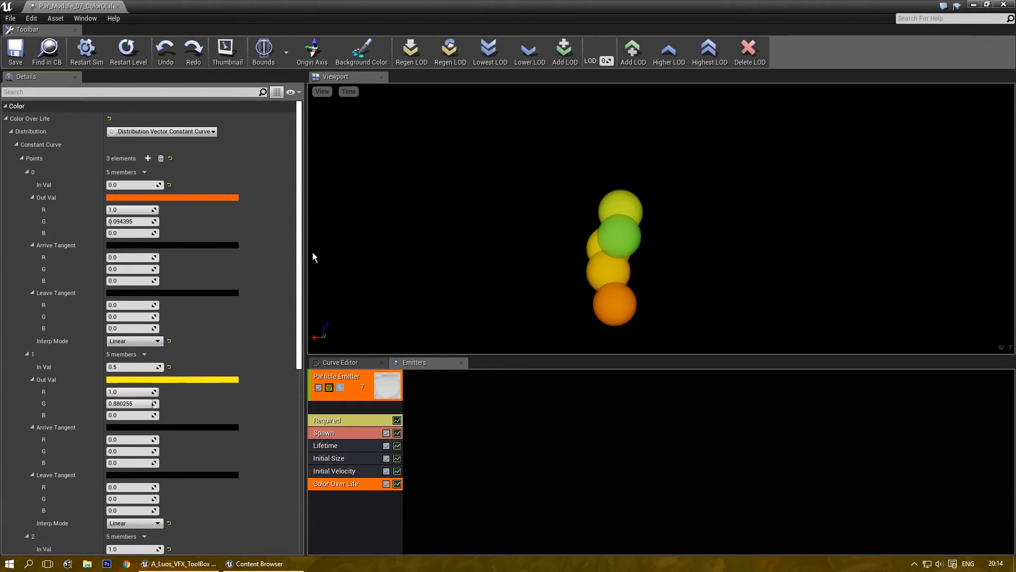
Show the Color Over Life curves in the Curve Editor, framed on the keys.
click(398, 484)
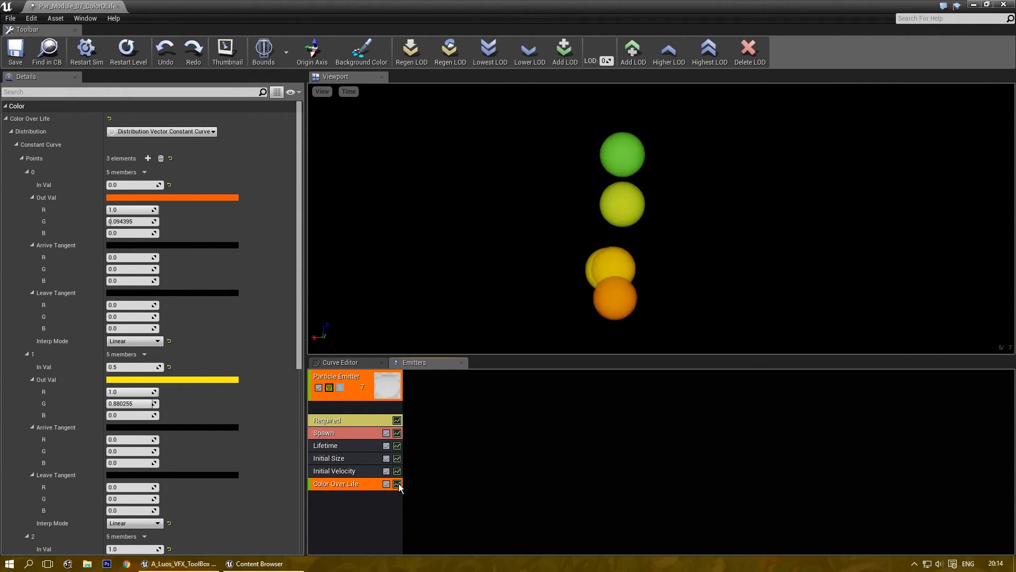
click(359, 362)
drag(516, 452, 551, 469)
scroll(551, 469, down, 3)
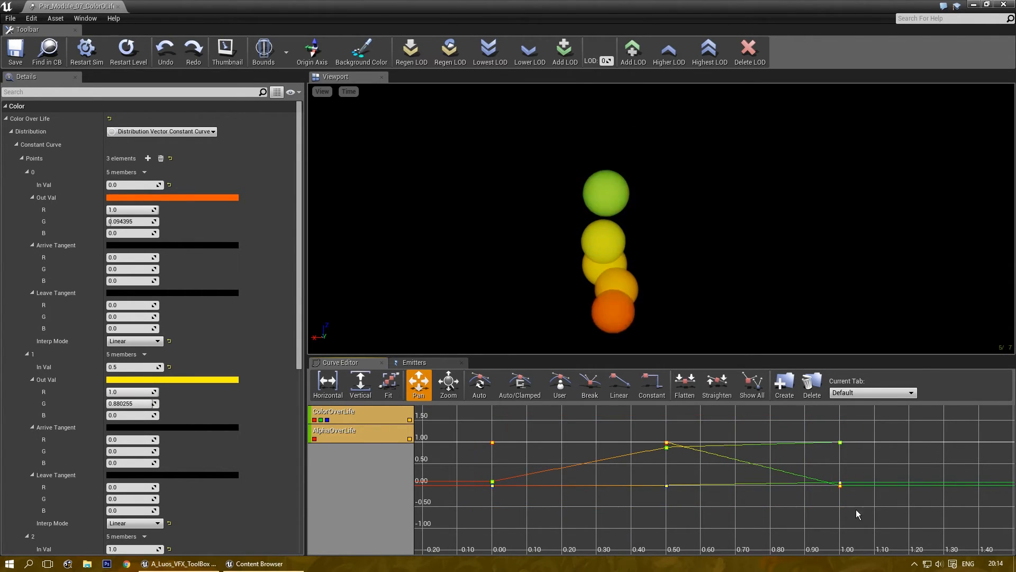
Compare Auto, Linear and Constant key modes, ending on Auto Clamped.
click(479, 384)
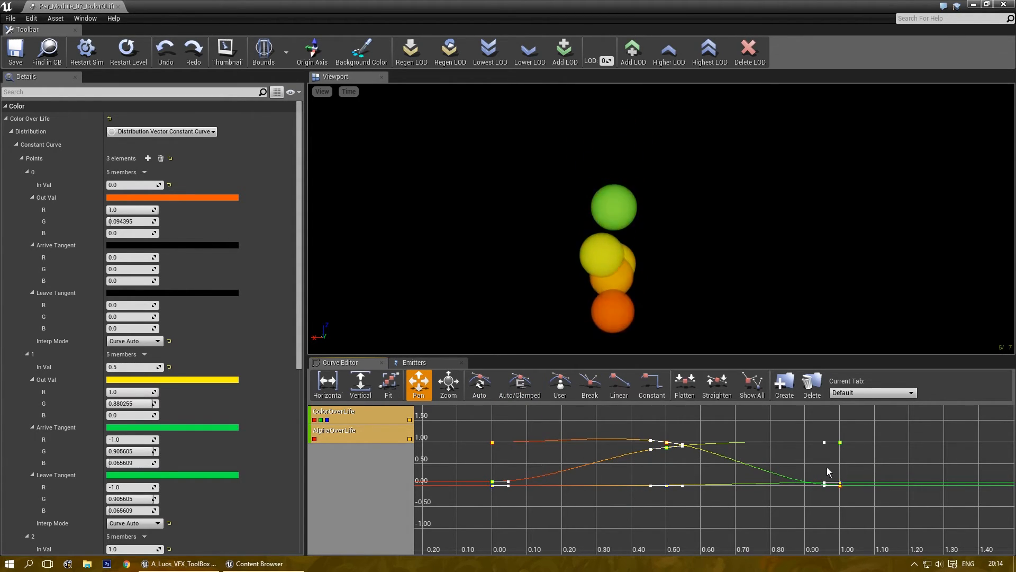
click(531, 390)
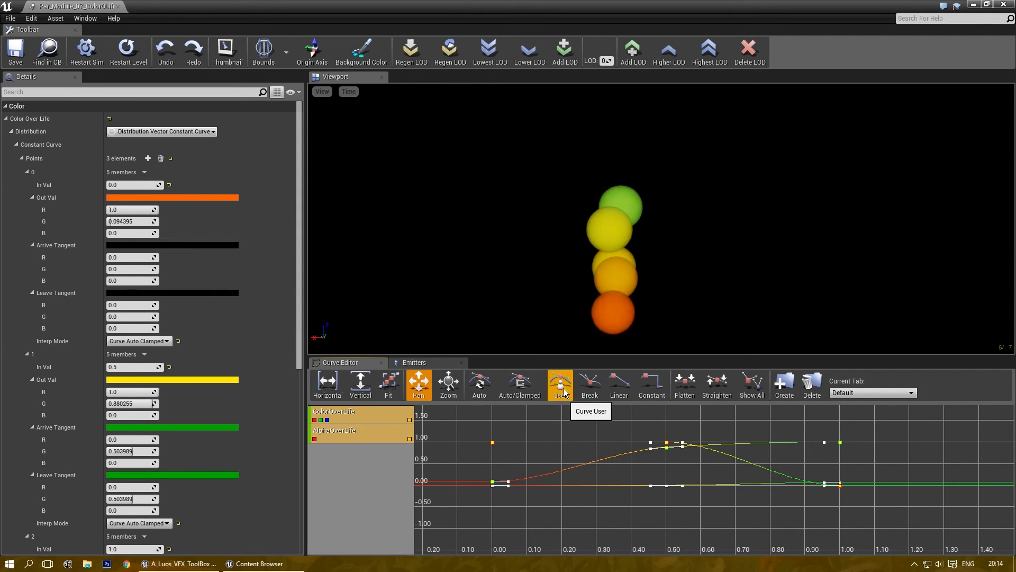
click(620, 385)
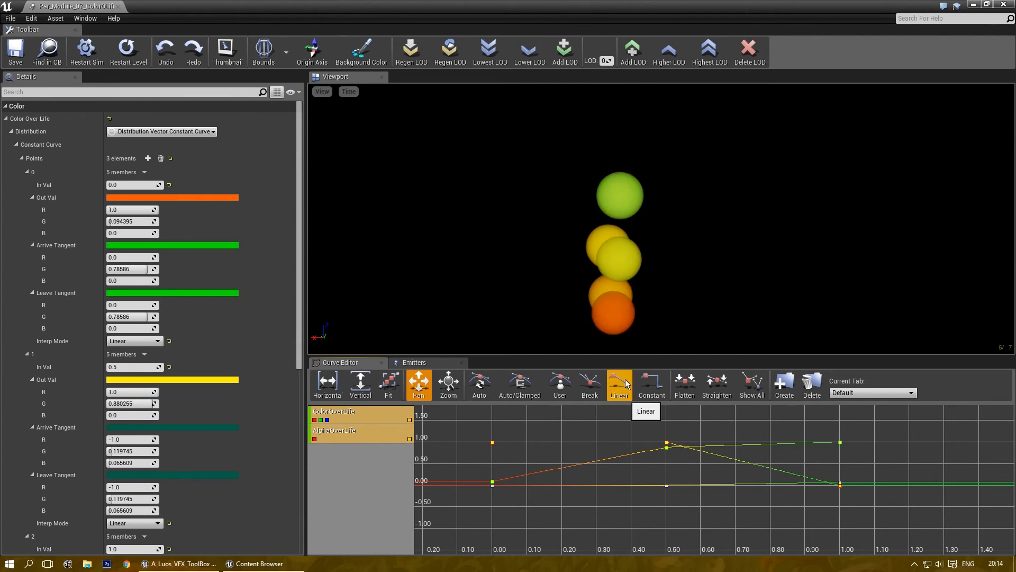
click(652, 386)
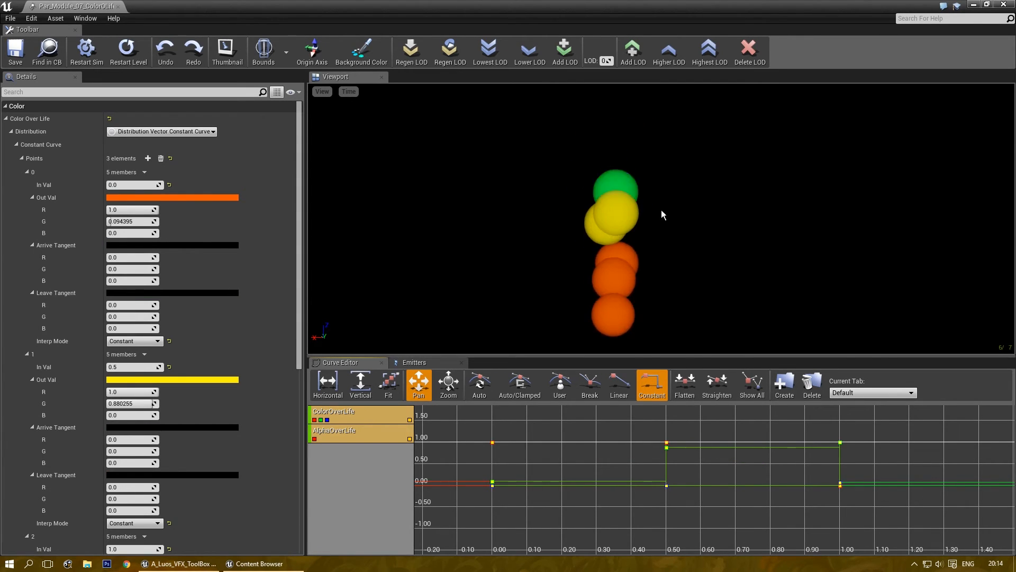
click(480, 386)
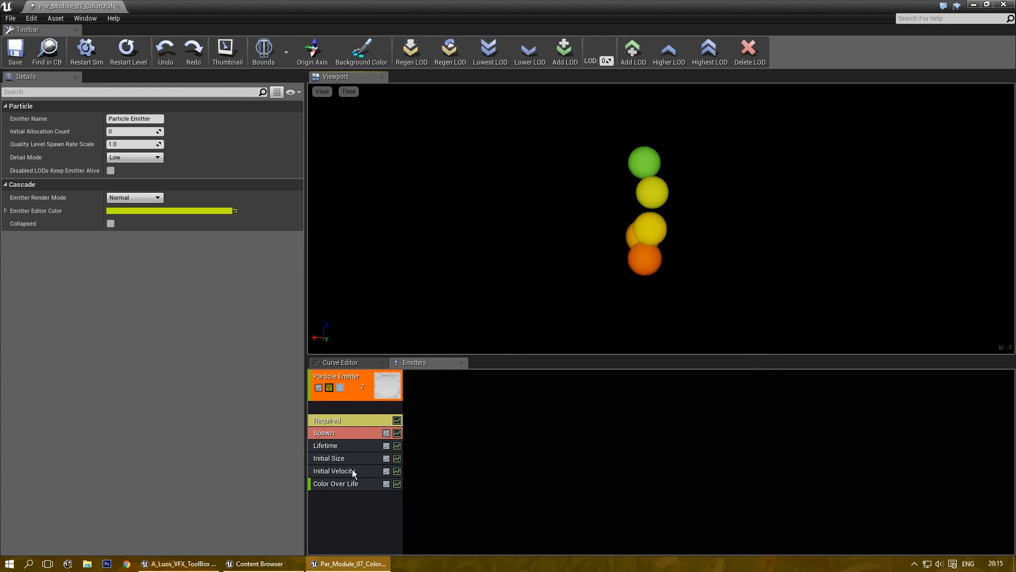
click(349, 483)
click(178, 132)
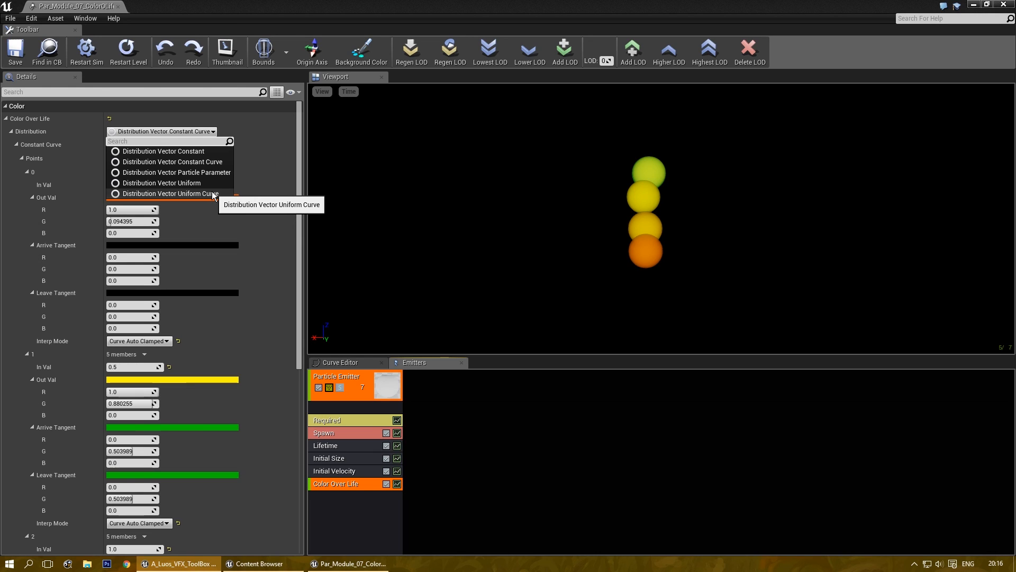
click(480, 275)
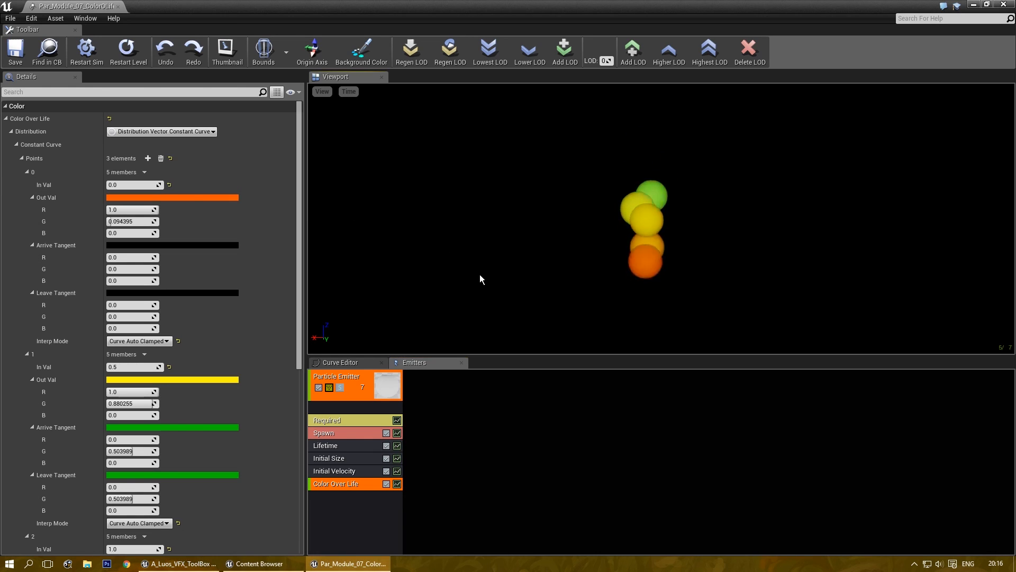